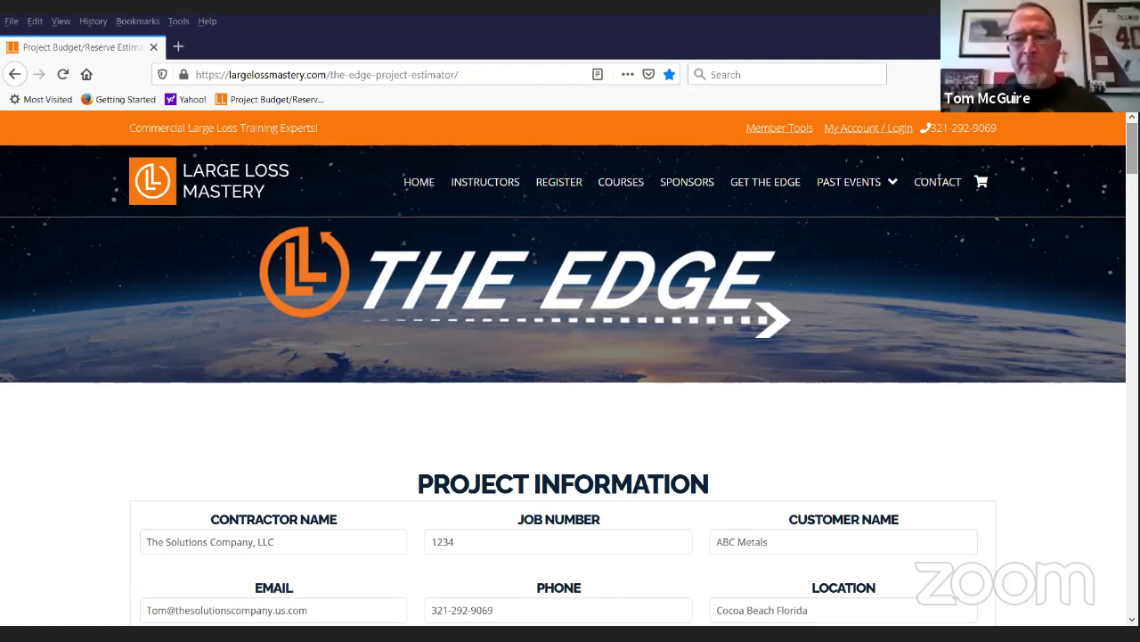
# Review the filled-in project information, from the contractor and customer details to the type of loss and initial contacts.
pyautogui.scroll(-3, 563, 356)
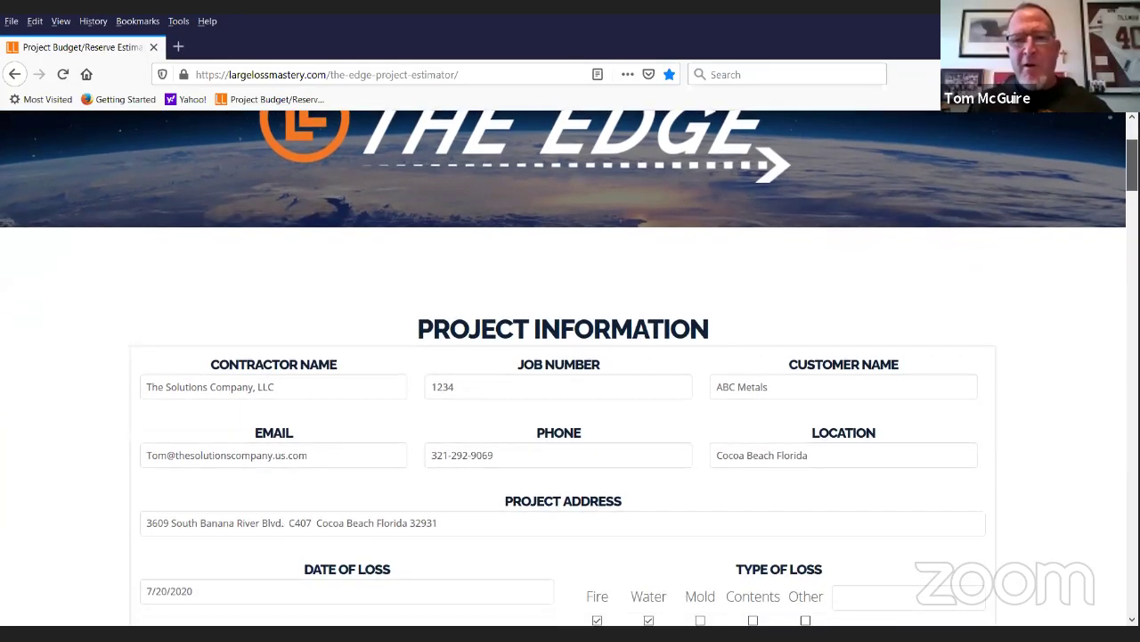
pyautogui.scroll(-1, 563, 357)
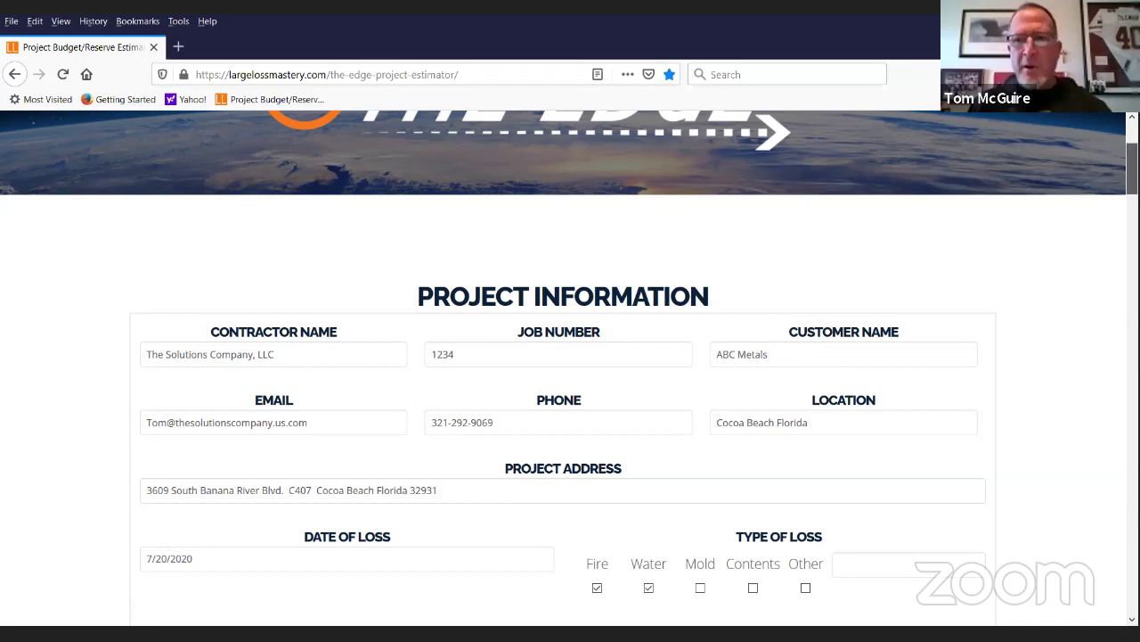
pyautogui.scroll(-2, 570, 366)
pyautogui.scroll(-1, 570, 365)
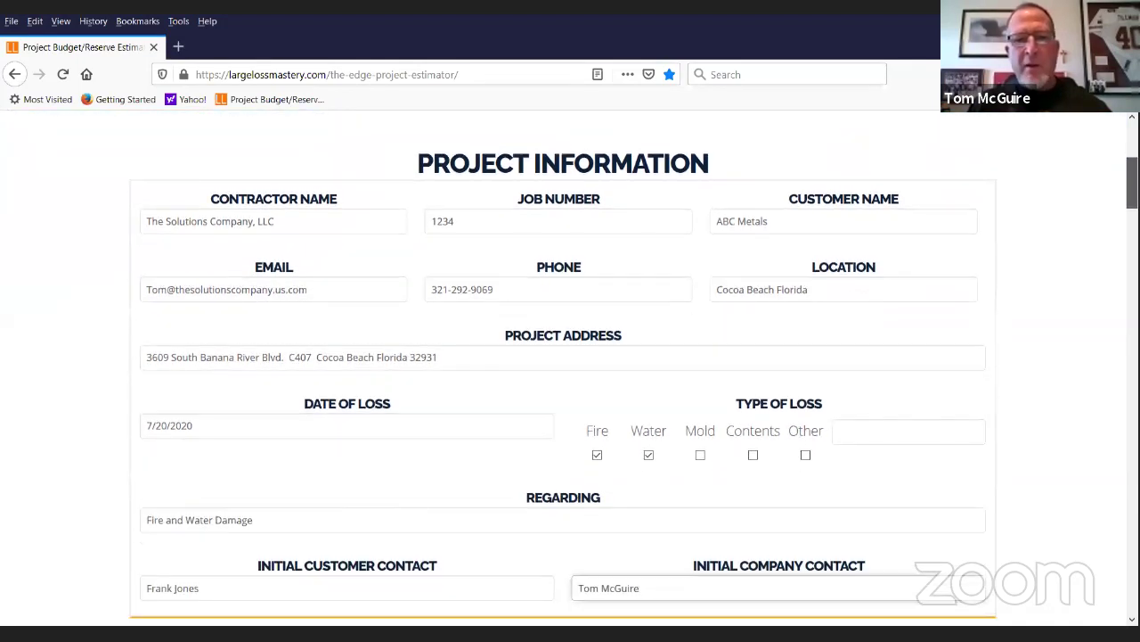
pyautogui.scroll(1, 570, 365)
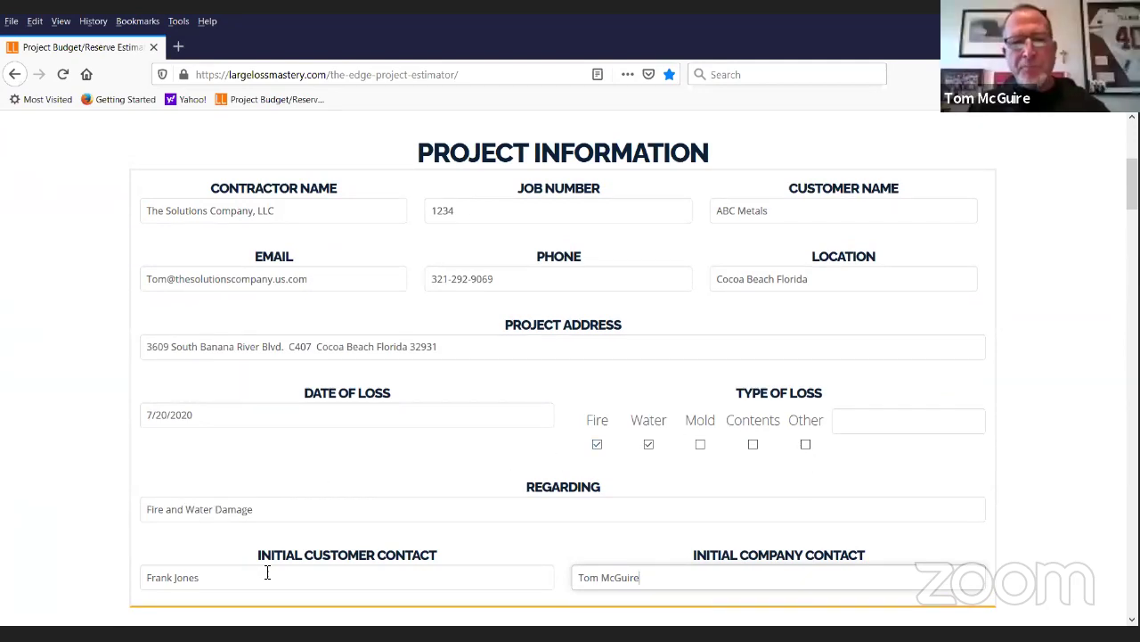
pyautogui.click(640, 578)
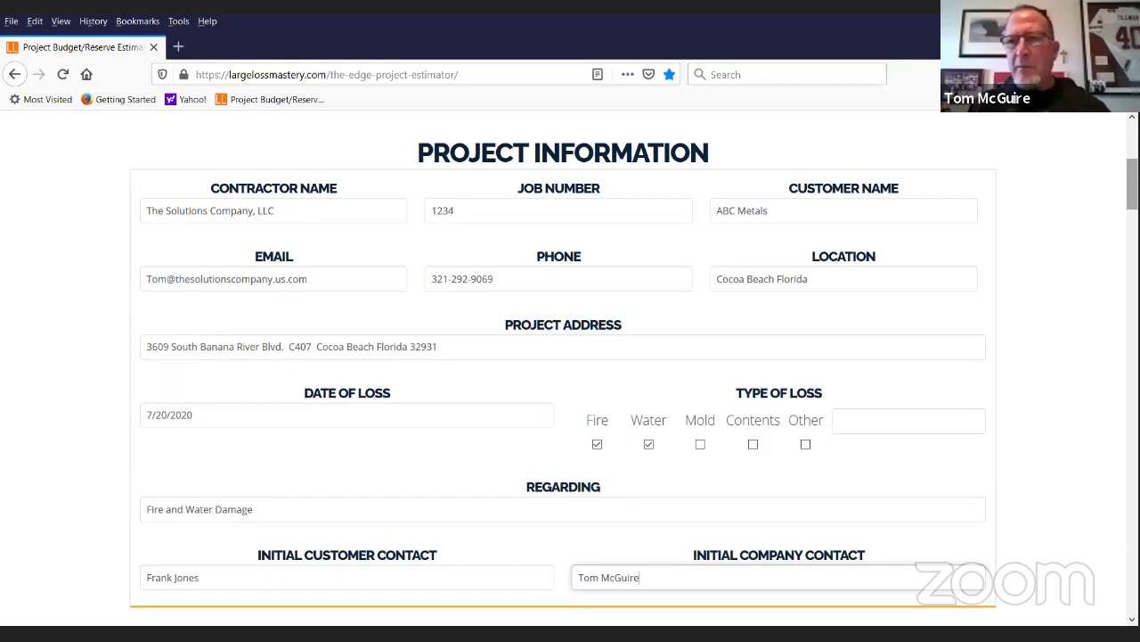
# Enter 65000 as the affected square footage and 21 as the calendar days in the project descriptions.
pyautogui.scroll(-3, 571, 365)
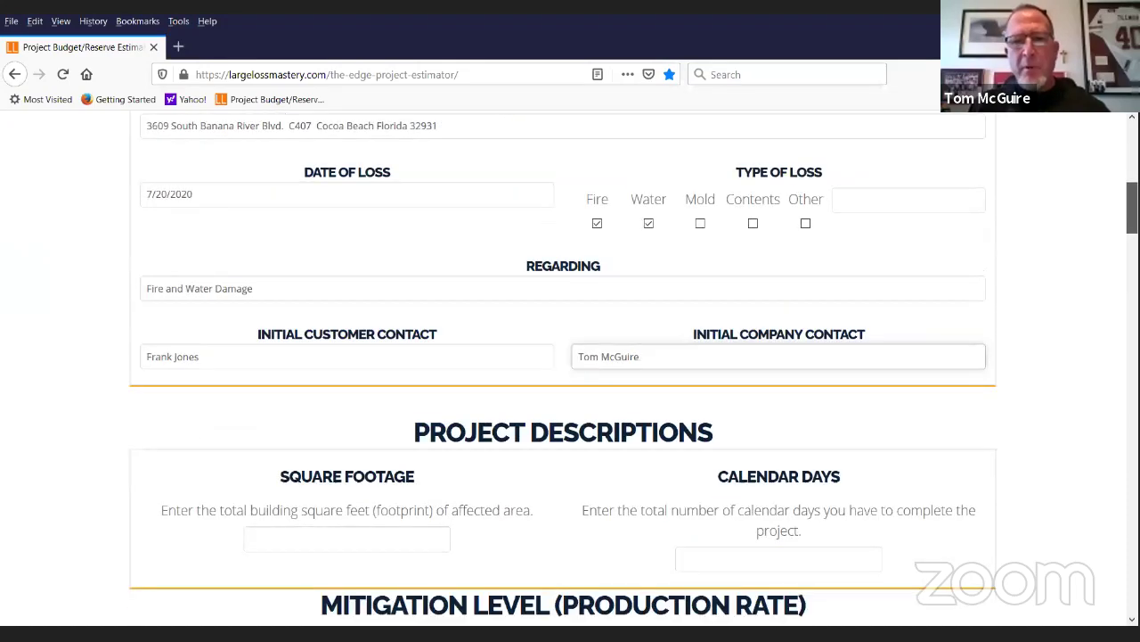
pyautogui.scroll(-2, 570, 366)
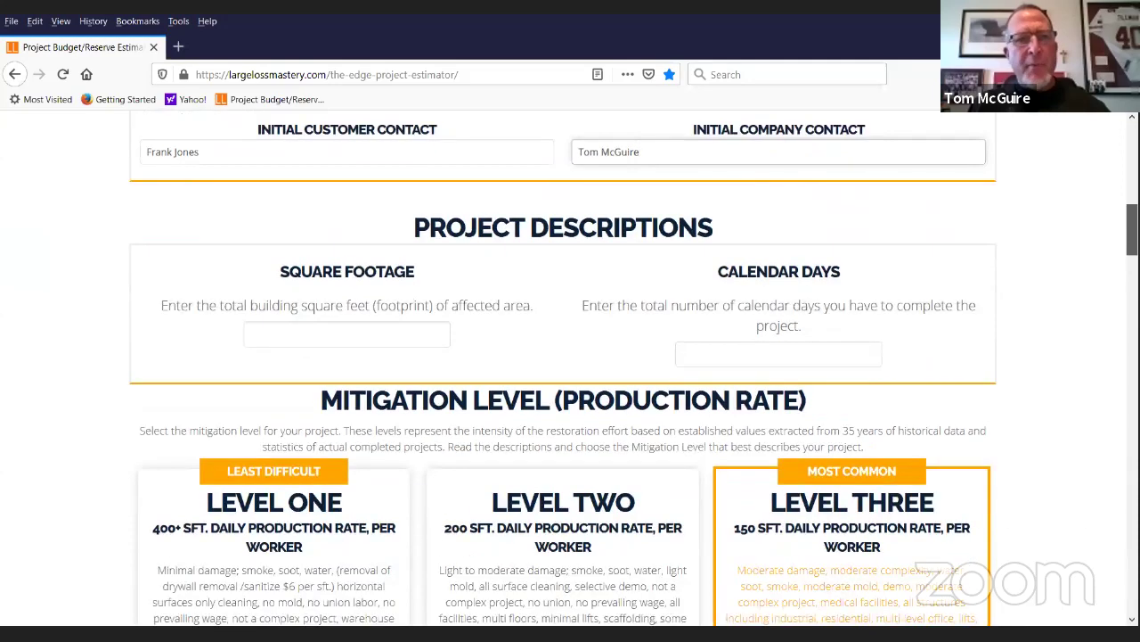
pyautogui.scroll(-1, 570, 366)
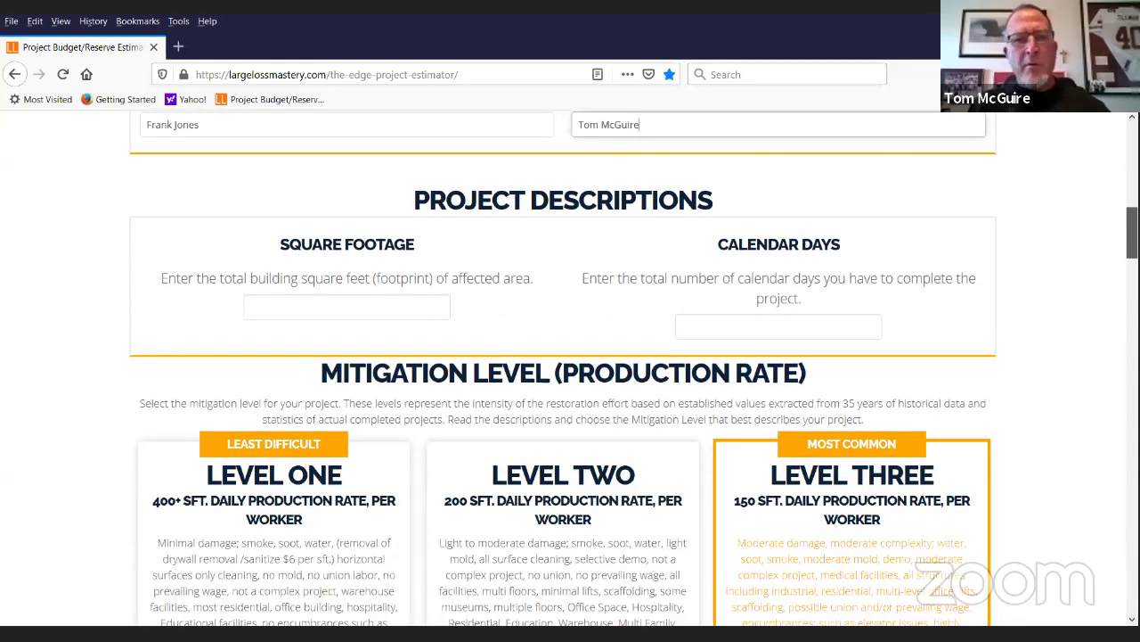
pyautogui.scroll(1, 570, 366)
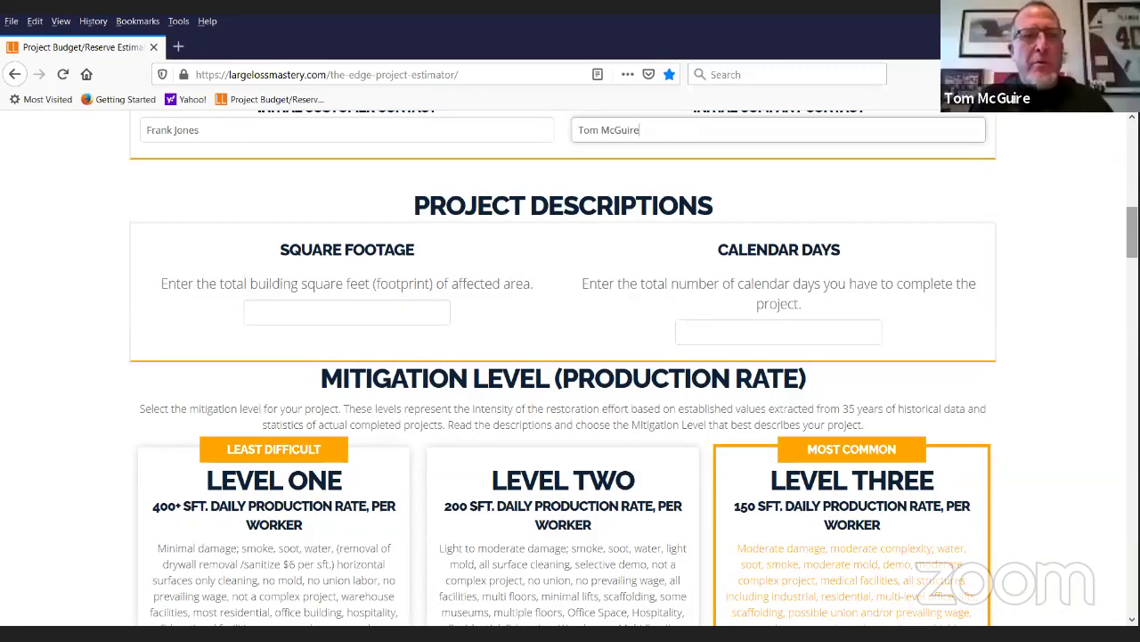
pyautogui.click(275, 313)
pyautogui.write('65')
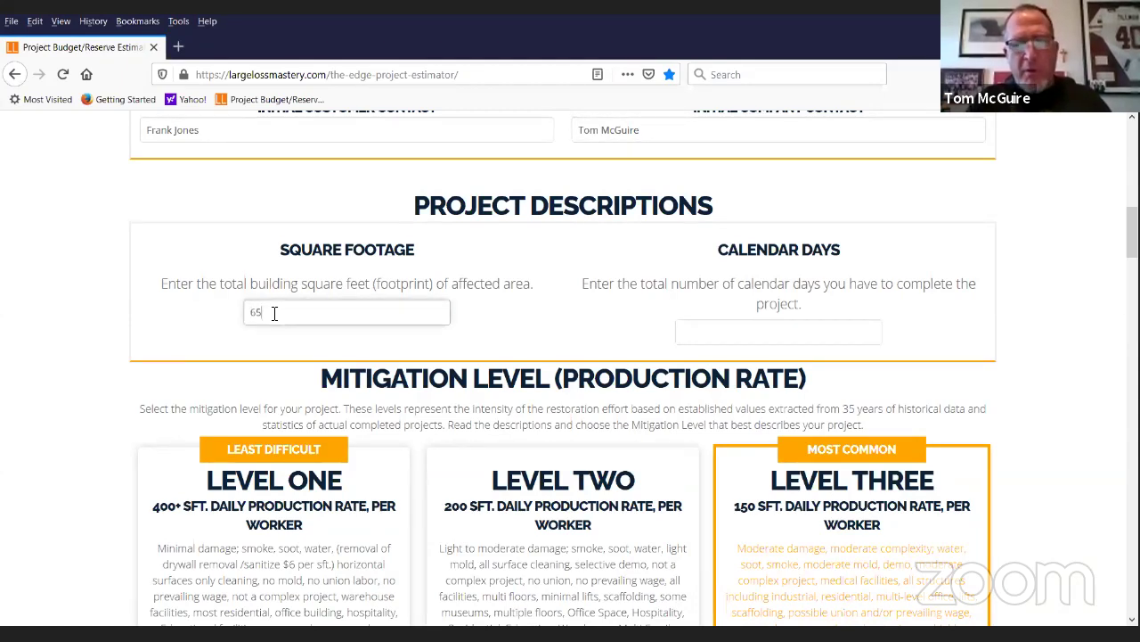
pyautogui.write('000')
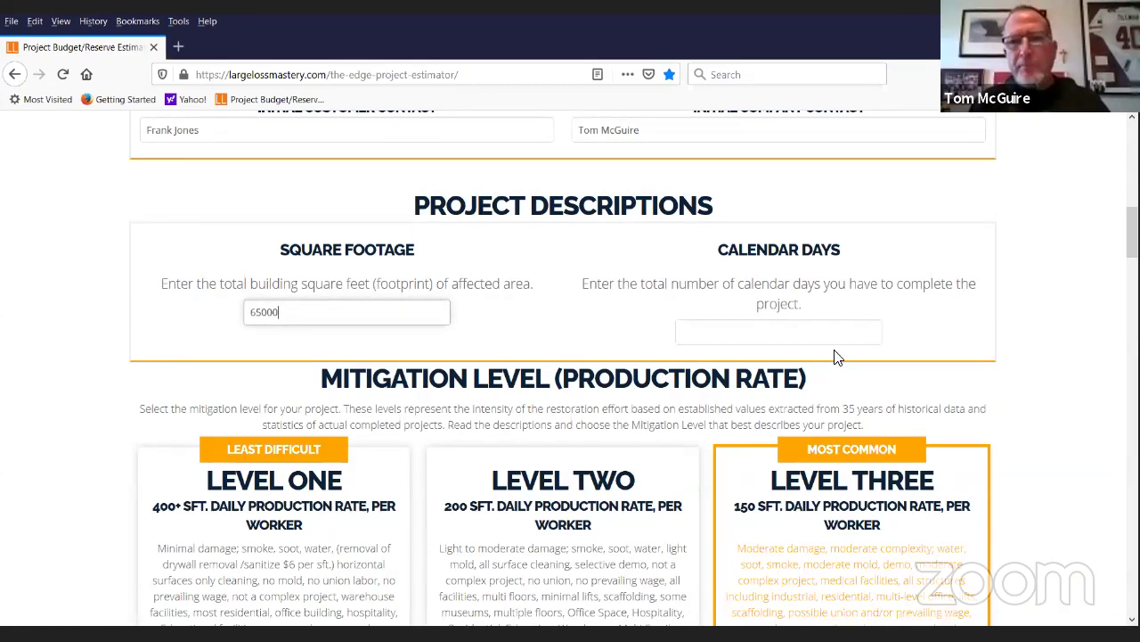
pyautogui.click(702, 338)
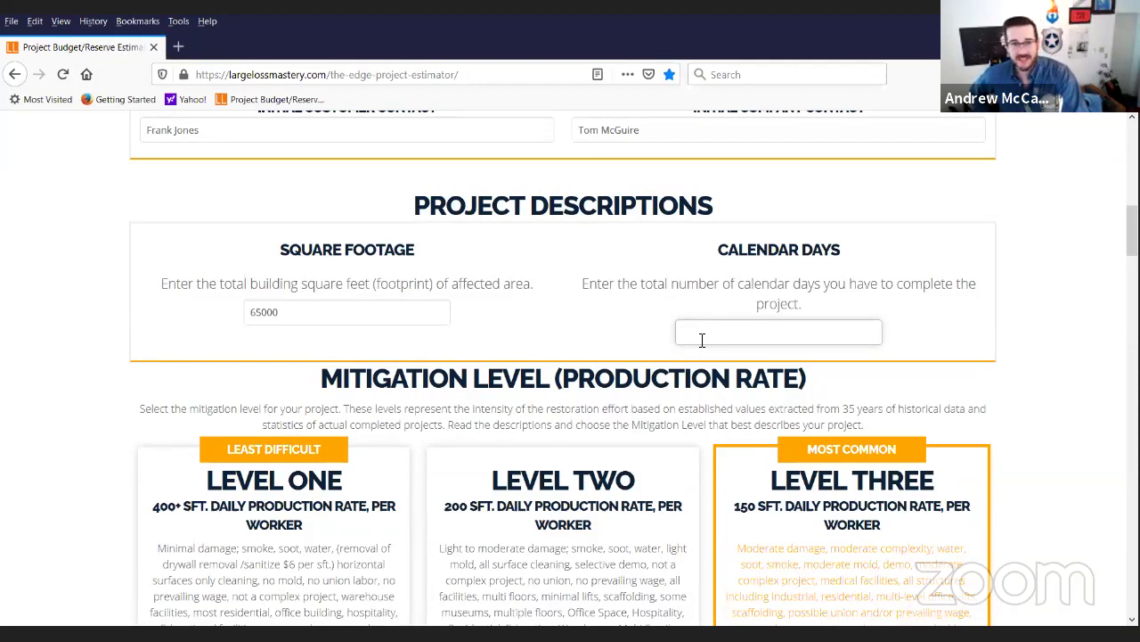
pyautogui.click(702, 339)
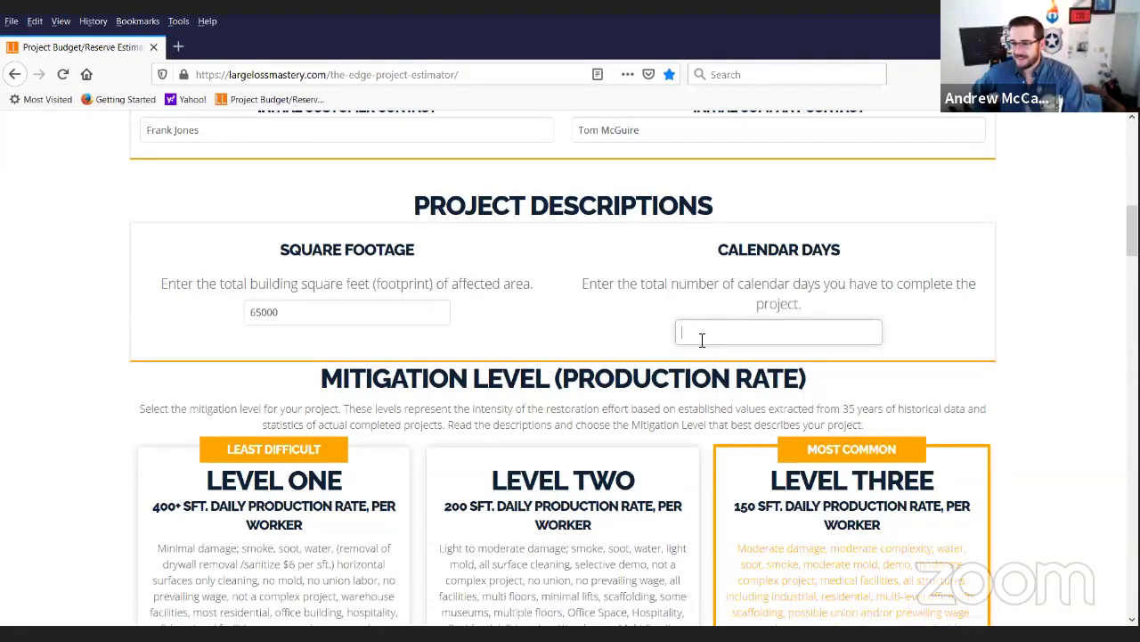
pyautogui.write('21')
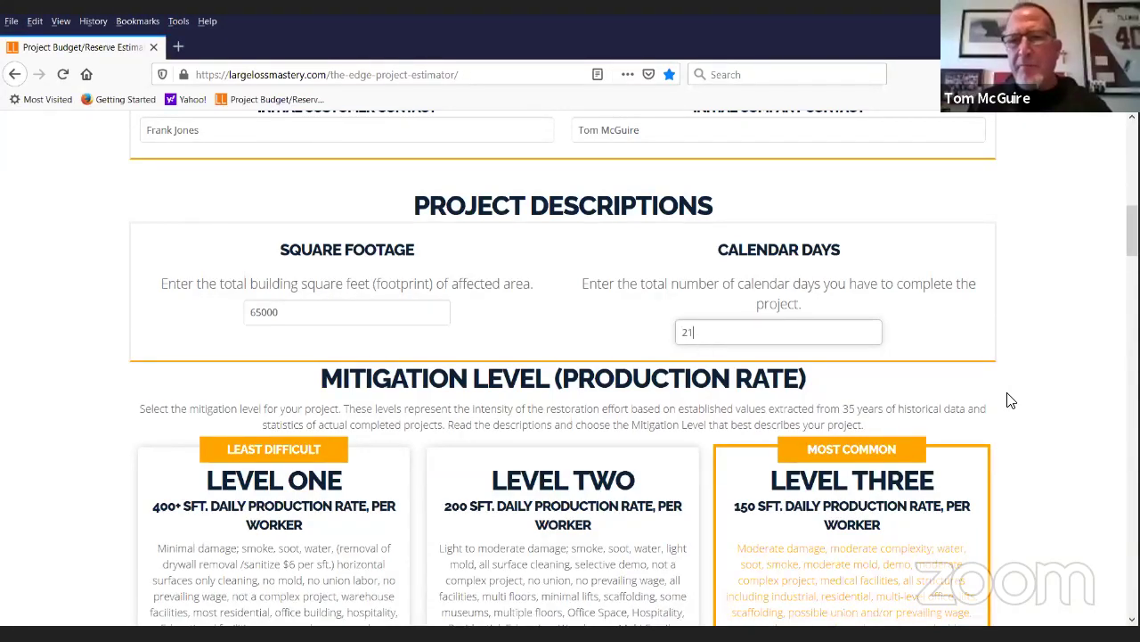
pyautogui.click(1051, 379)
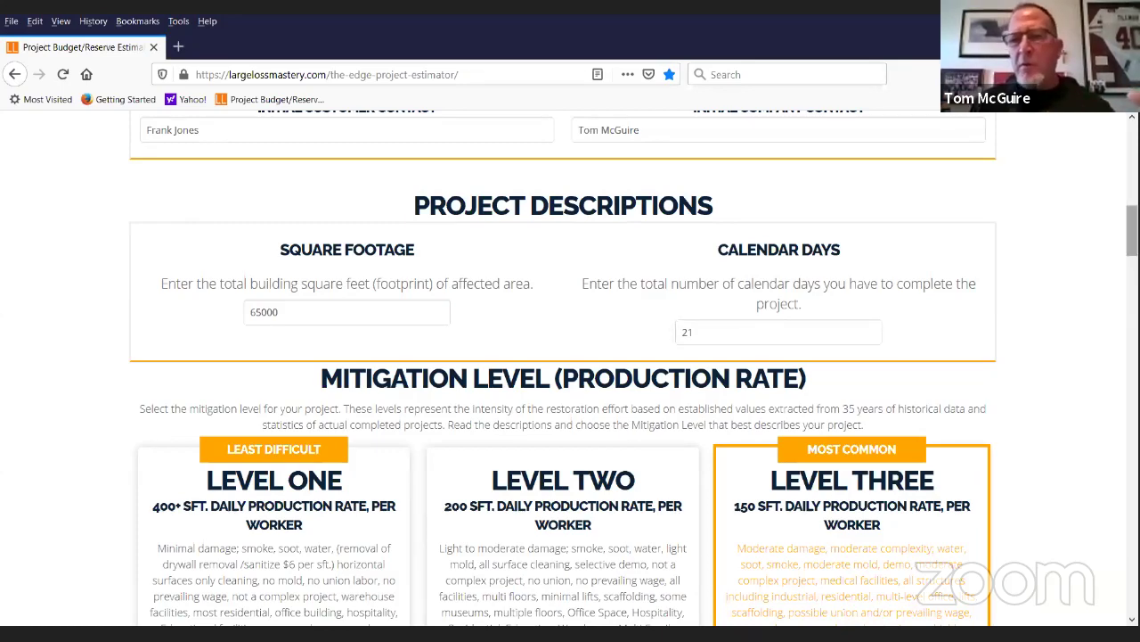
# Try the Custom Level mitigation option and switch back to Level Three, the 150 sq ft daily production rate.
pyautogui.scroll(-3, 570, 368)
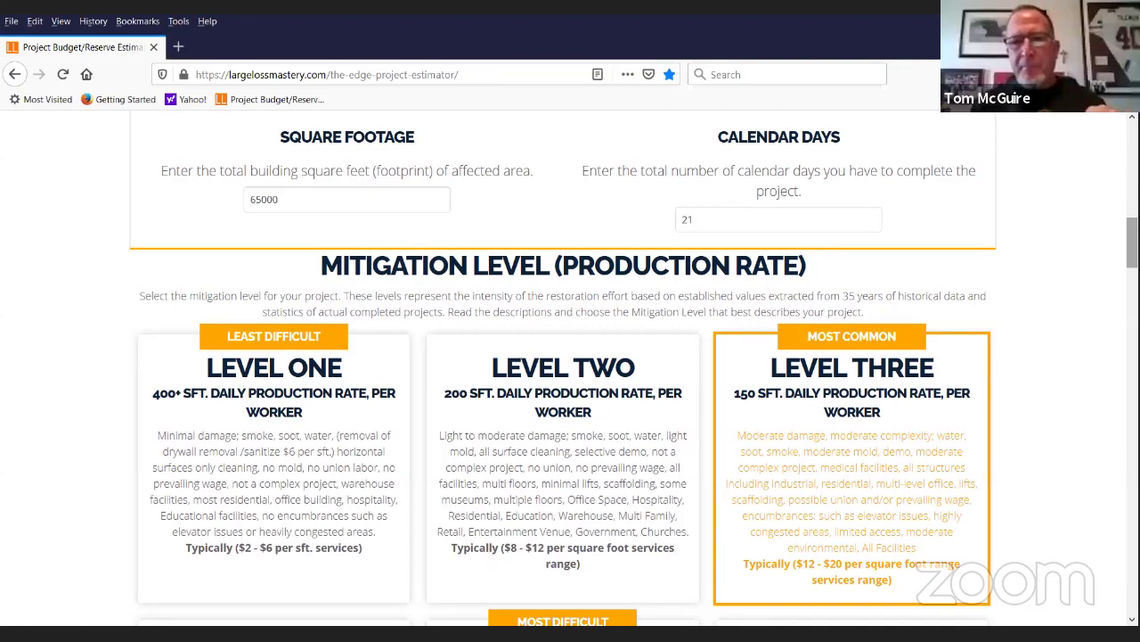
pyautogui.scroll(-3, 570, 365)
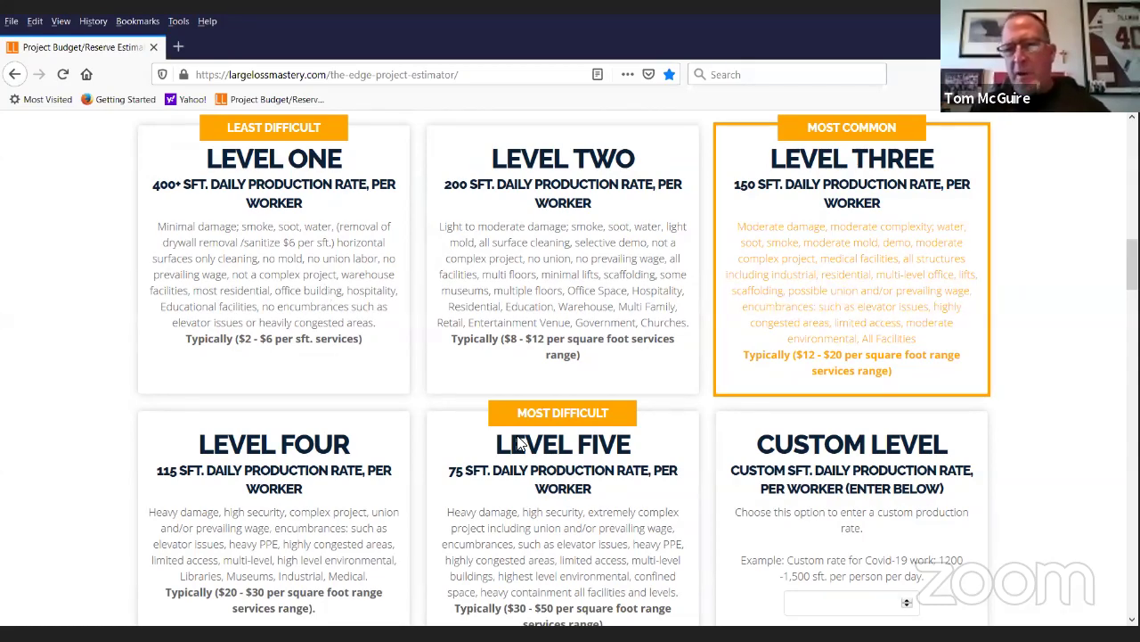
pyautogui.click(829, 474)
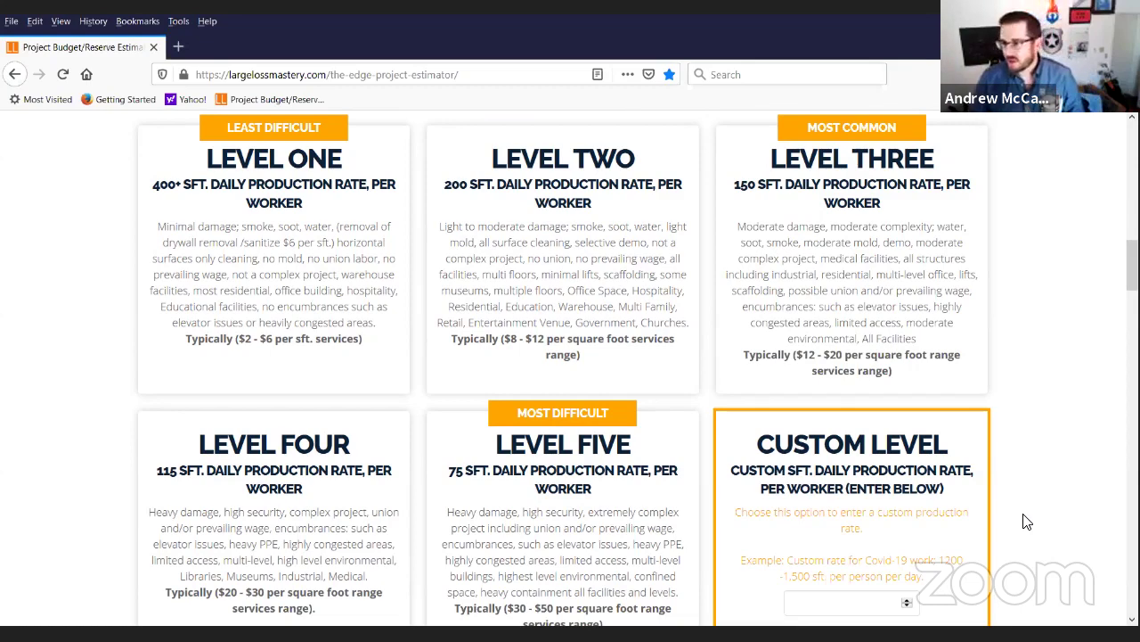
pyautogui.click(846, 276)
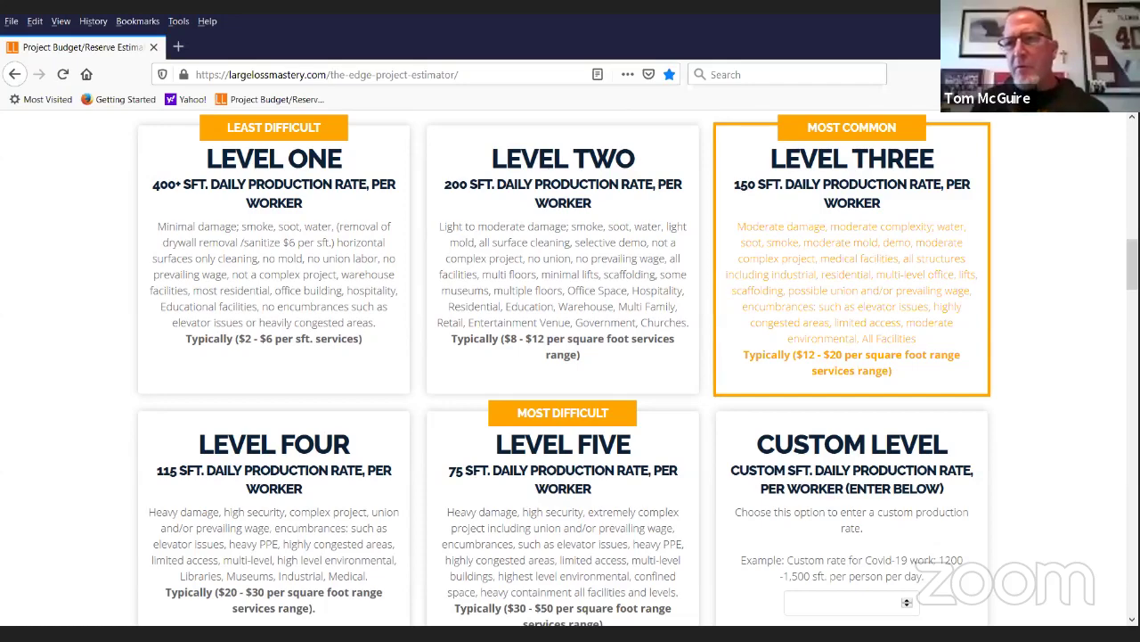
# Examine the project estimate totals at the end of the form and return to the staff labor costs.
pyautogui.scroll(3, 570, 369)
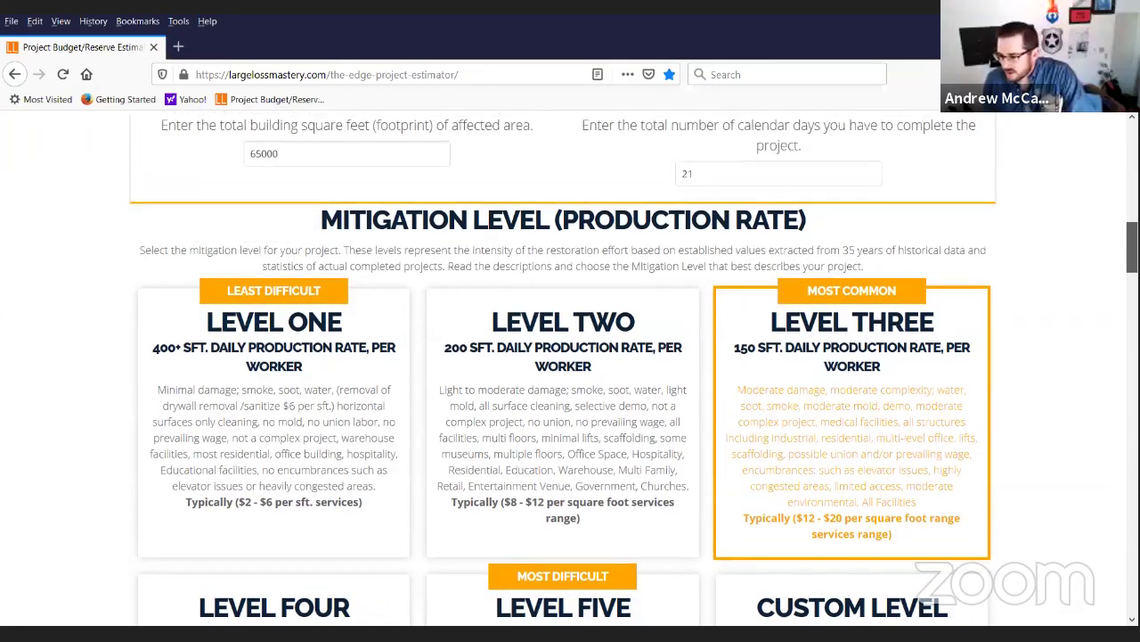
pyautogui.scroll(-1, 571, 368)
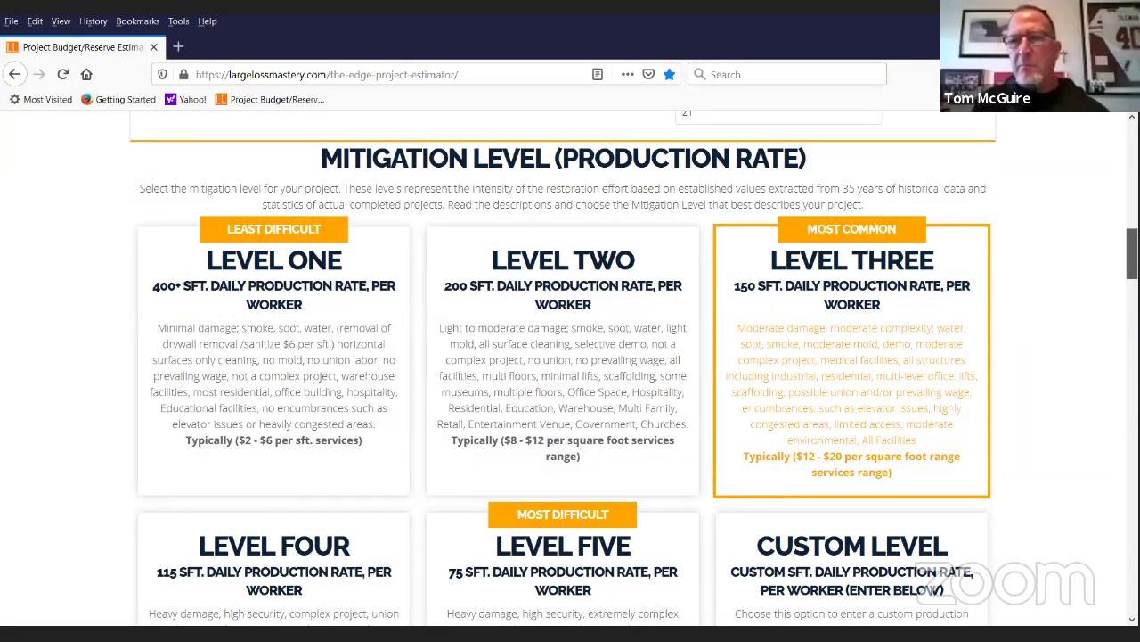
pyautogui.scroll(4, 570, 369)
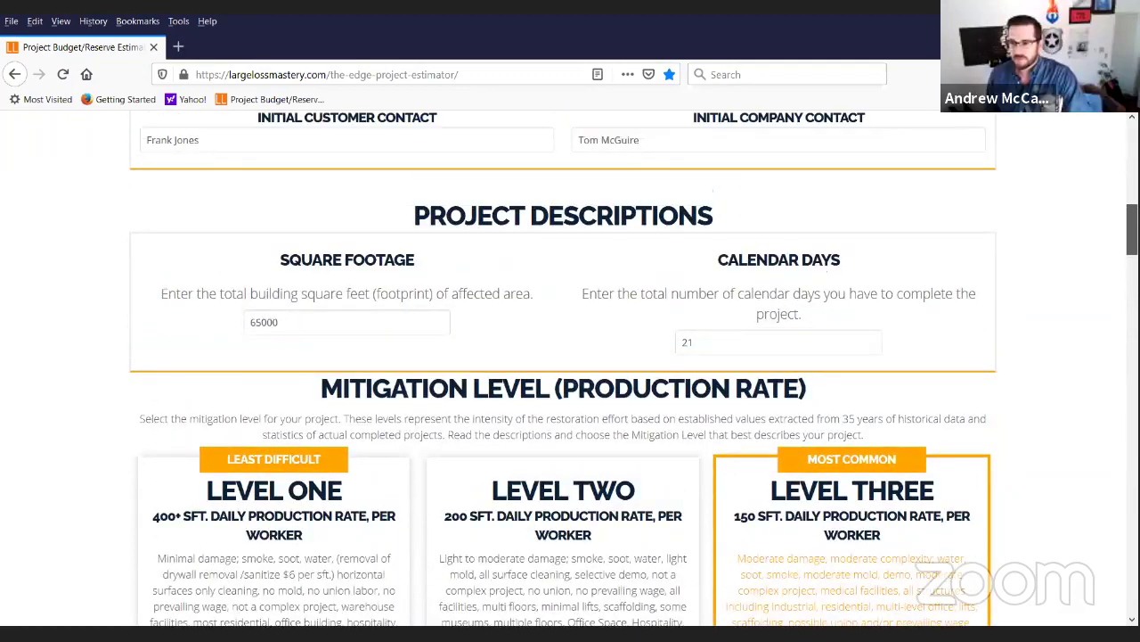
pyautogui.scroll(-10, 570, 368)
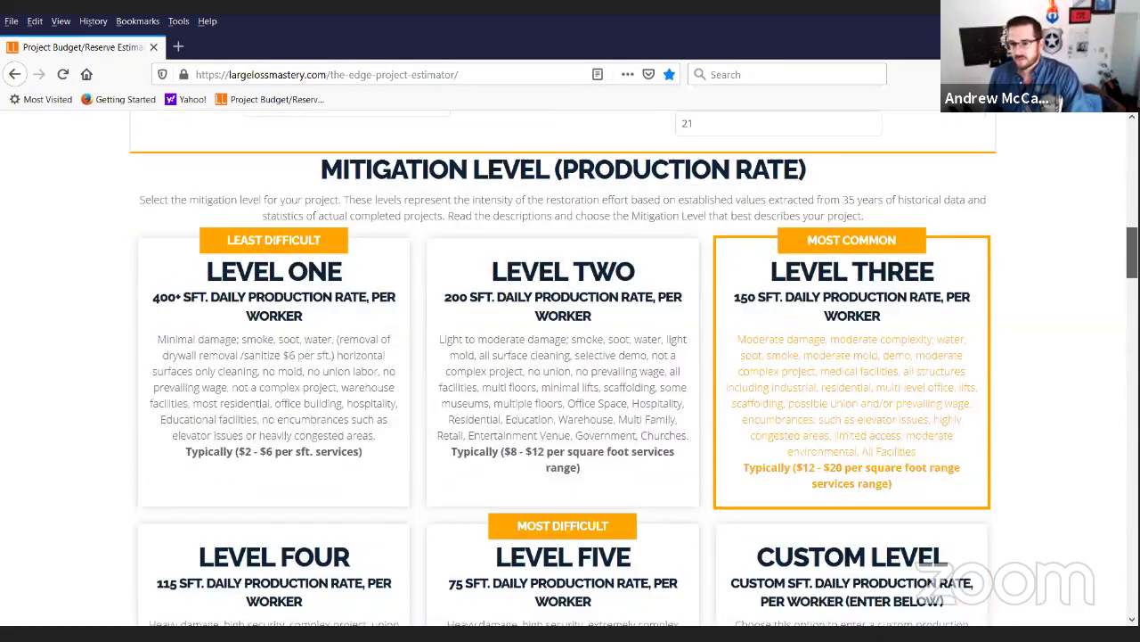
pyautogui.scroll(-20, 570, 369)
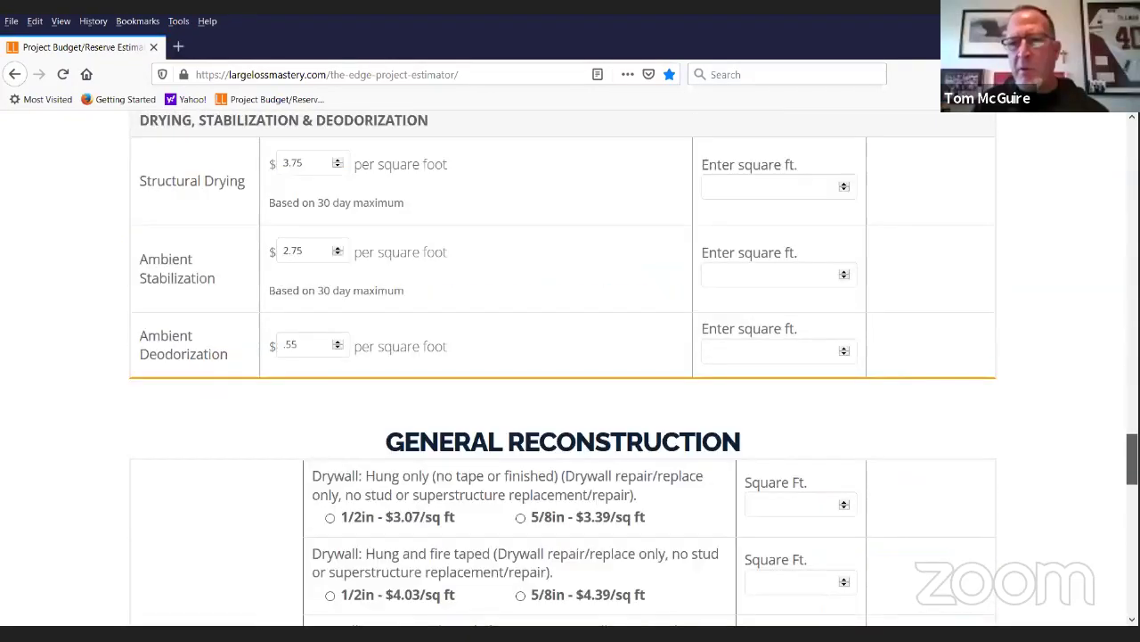
pyautogui.scroll(-5, 570, 368)
pyautogui.scroll(2, 571, 368)
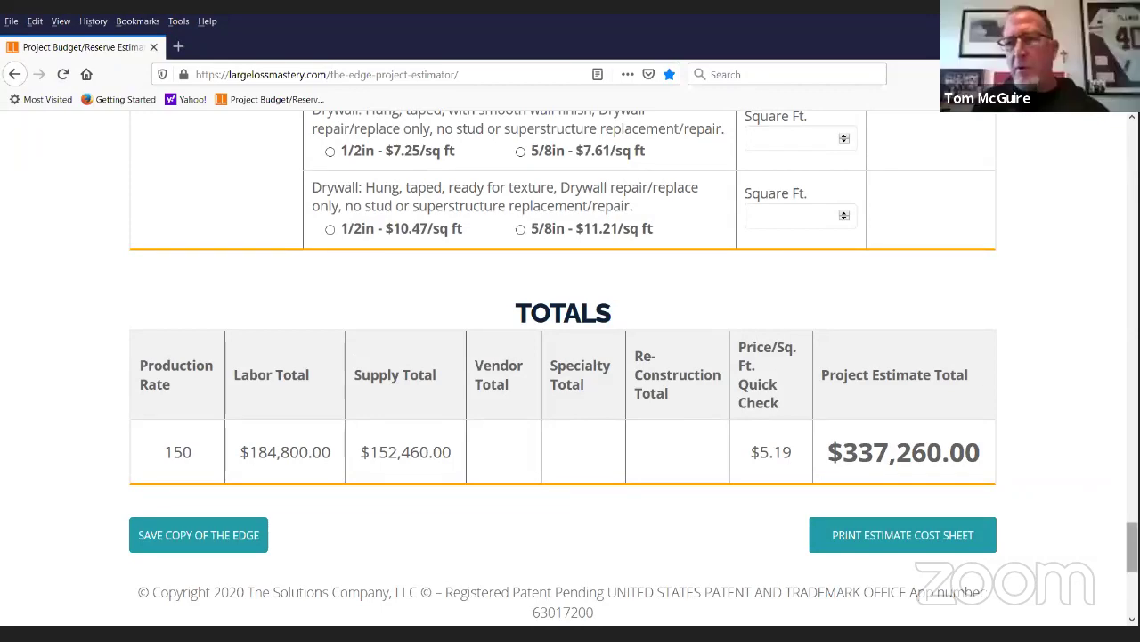
pyautogui.scroll(20, 570, 365)
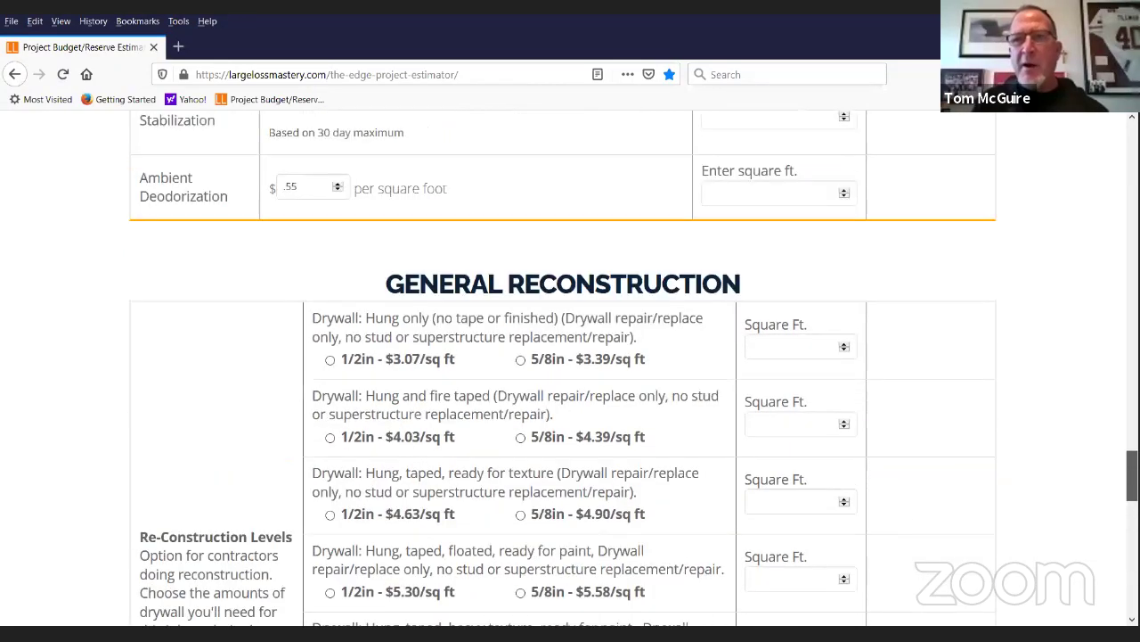
pyautogui.scroll(15, 571, 366)
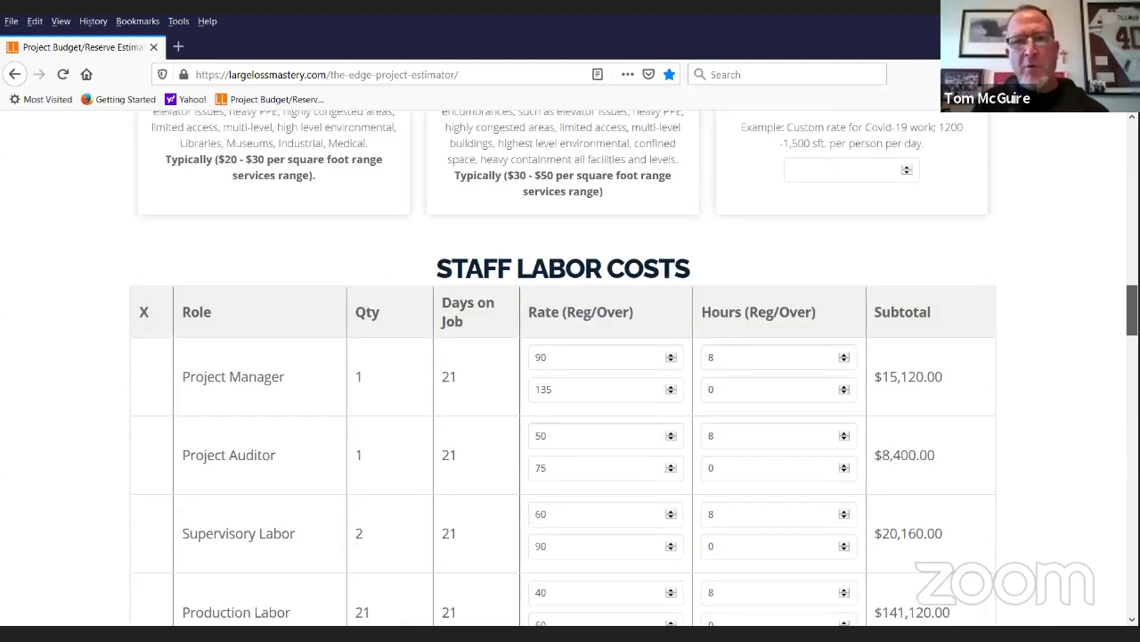
# Add a staff row for 4 Techs at a billing rate of 65 and 8 hours per day.
pyautogui.scroll(-1, 571, 366)
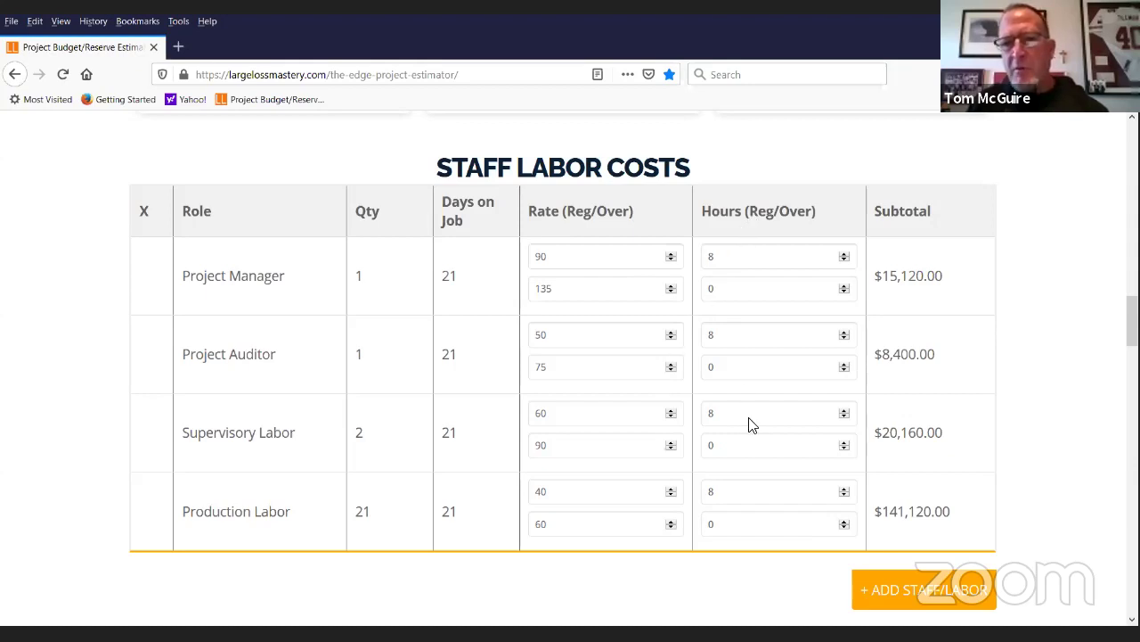
pyautogui.click(905, 594)
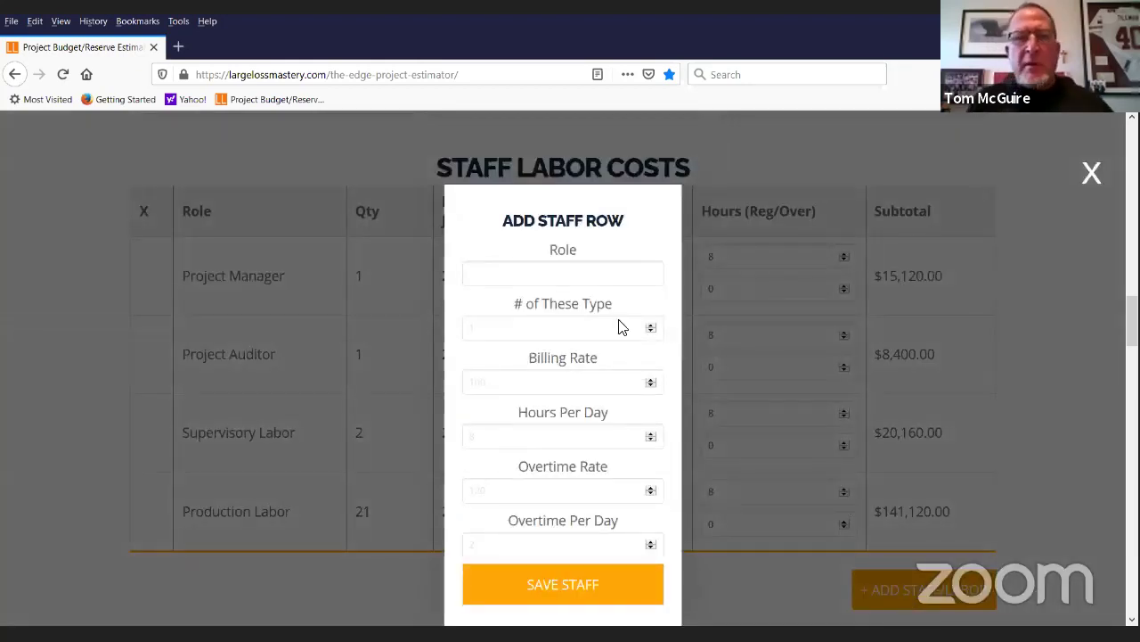
pyautogui.click(486, 277)
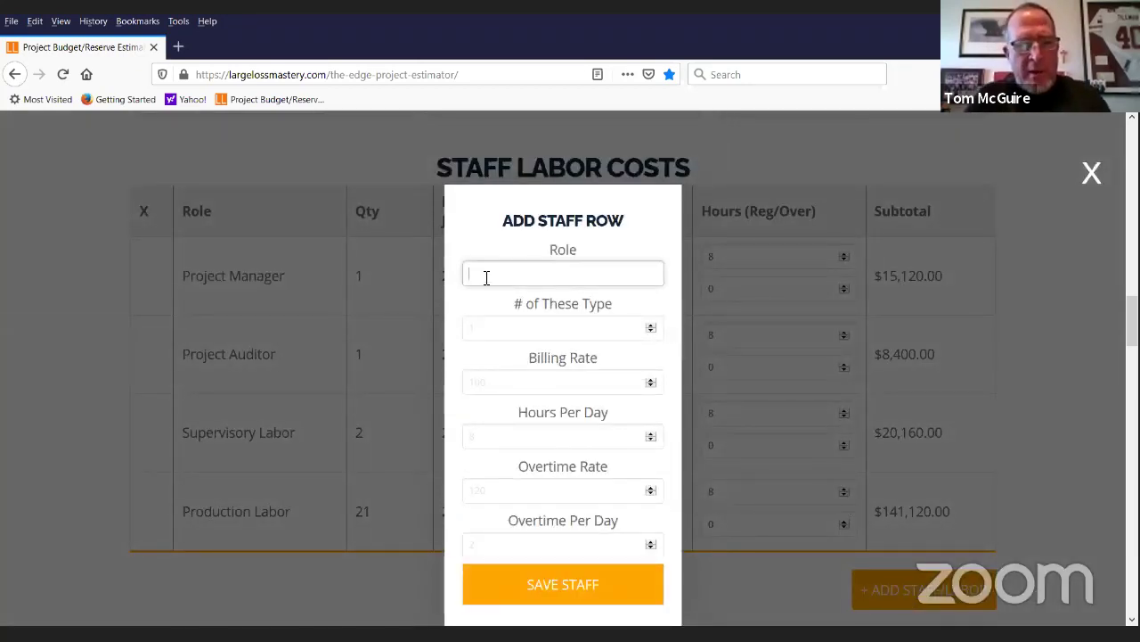
pyautogui.write('Techs')
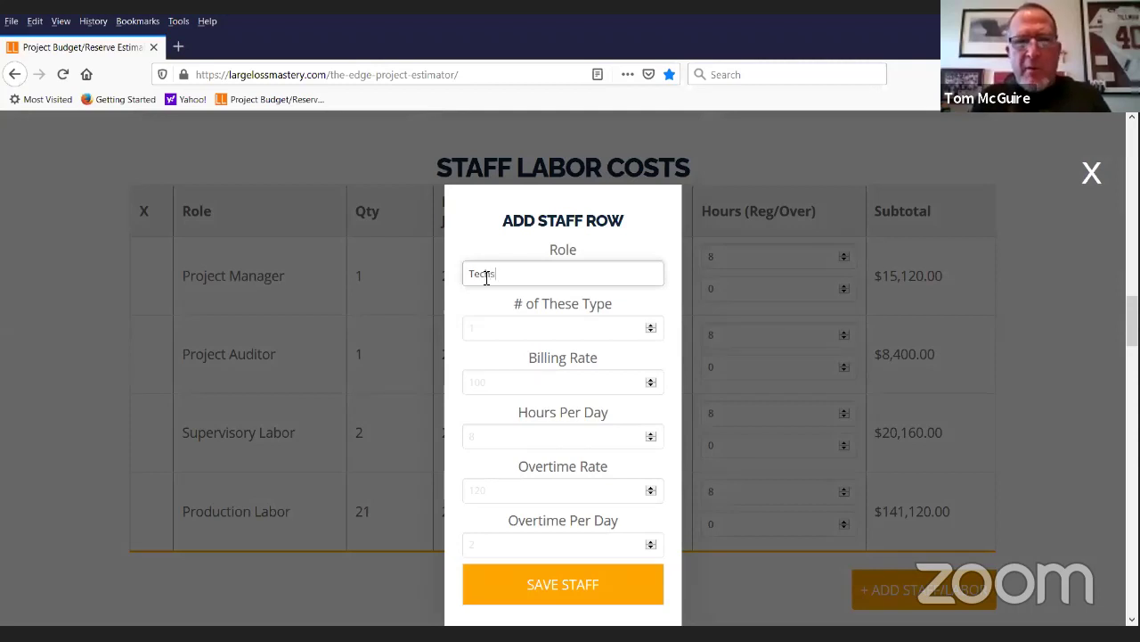
pyautogui.click(480, 329)
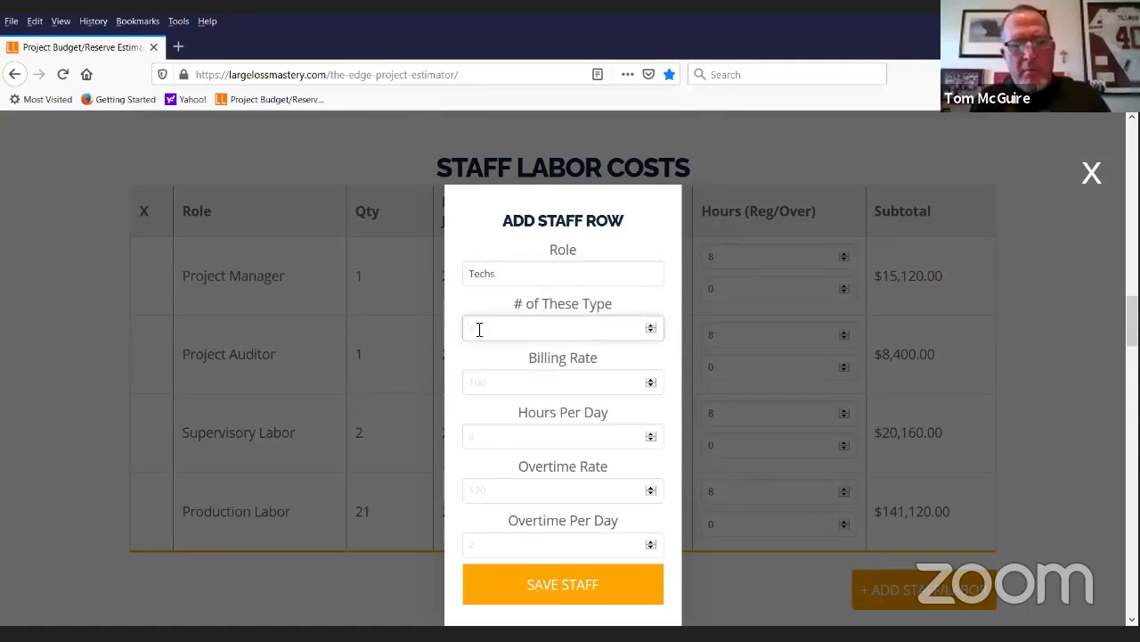
pyautogui.write('4')
pyautogui.click(483, 383)
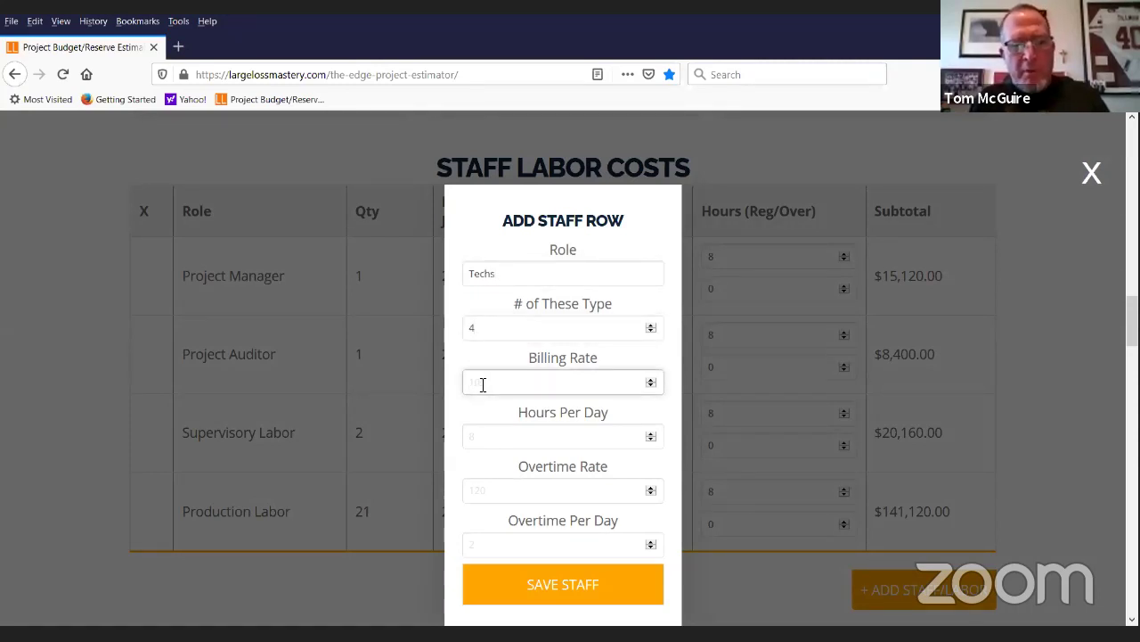
pyautogui.write('65')
pyautogui.click(482, 436)
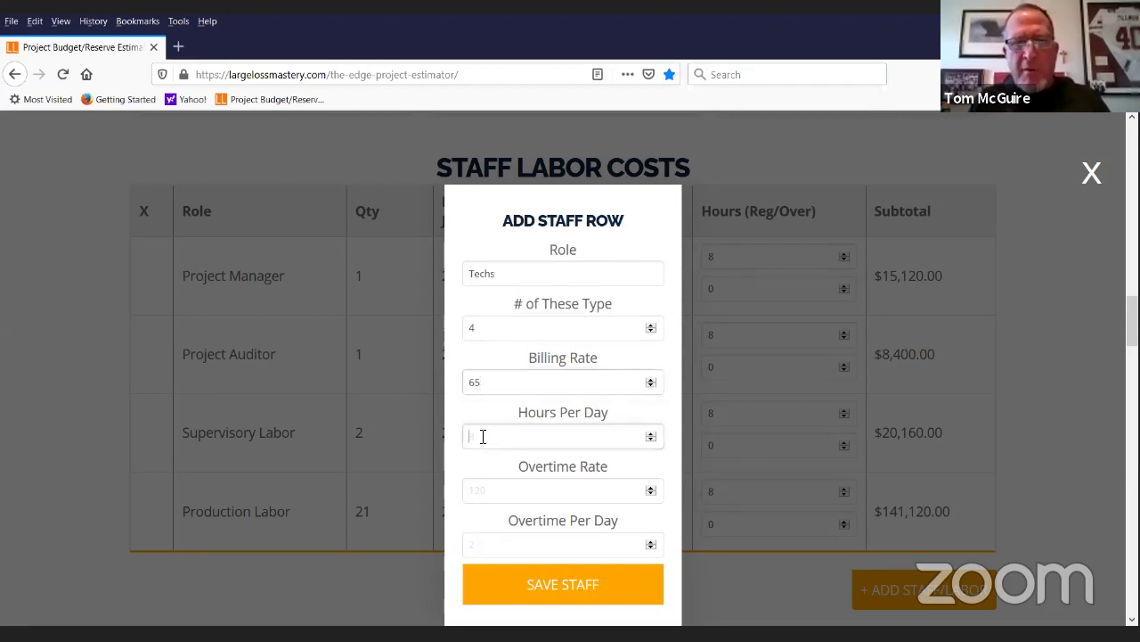
pyautogui.write('8')
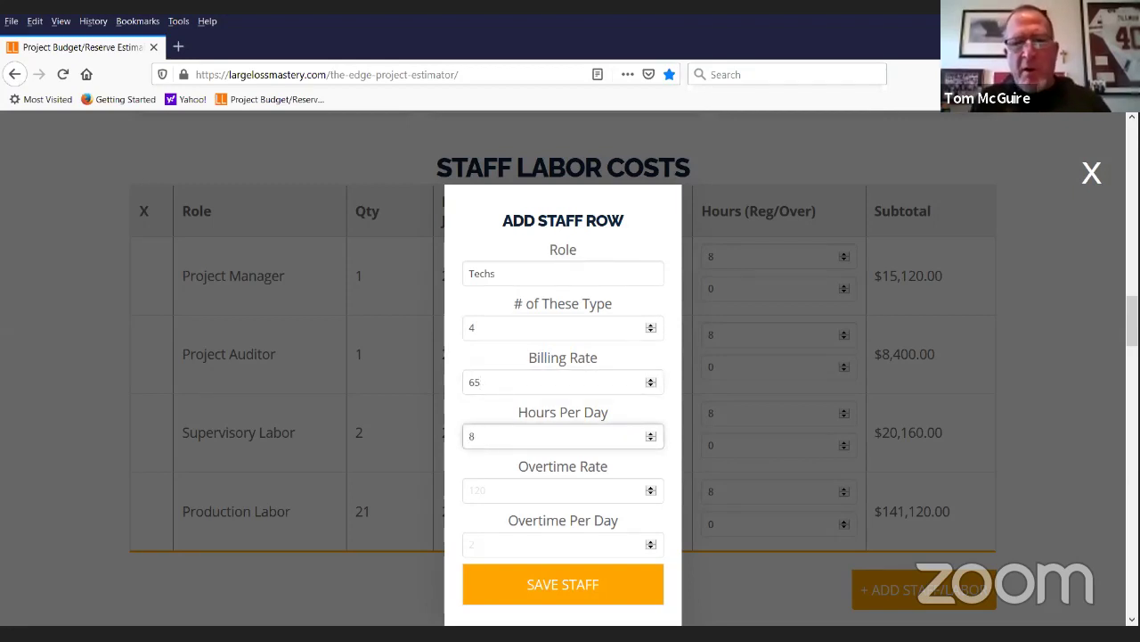
pyautogui.click(563, 589)
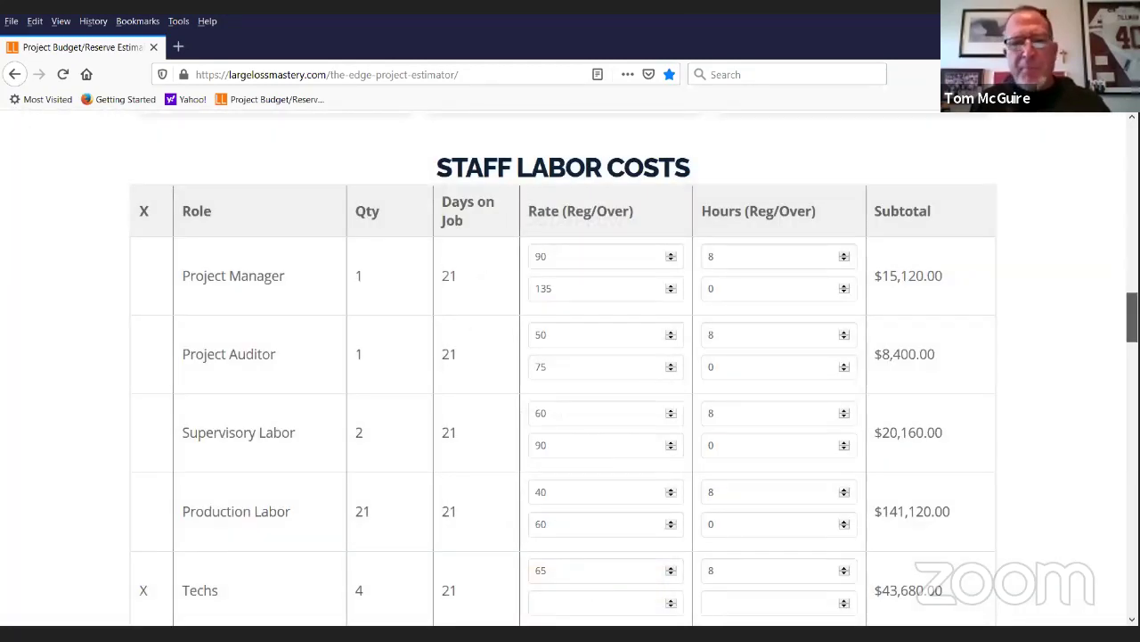
# Review the staff labor rows and the associated project costs calculated as percentages of labor.
pyautogui.scroll(-1, 1132, 318)
pyautogui.scroll(-1, 634, 369)
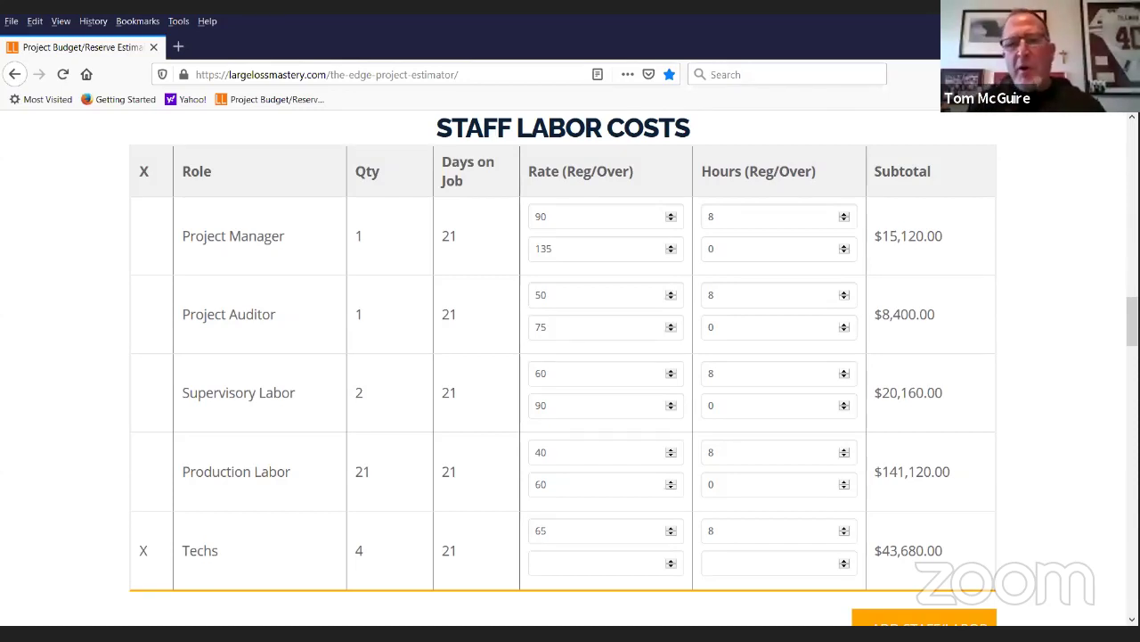
pyautogui.scroll(-2, 863, 557)
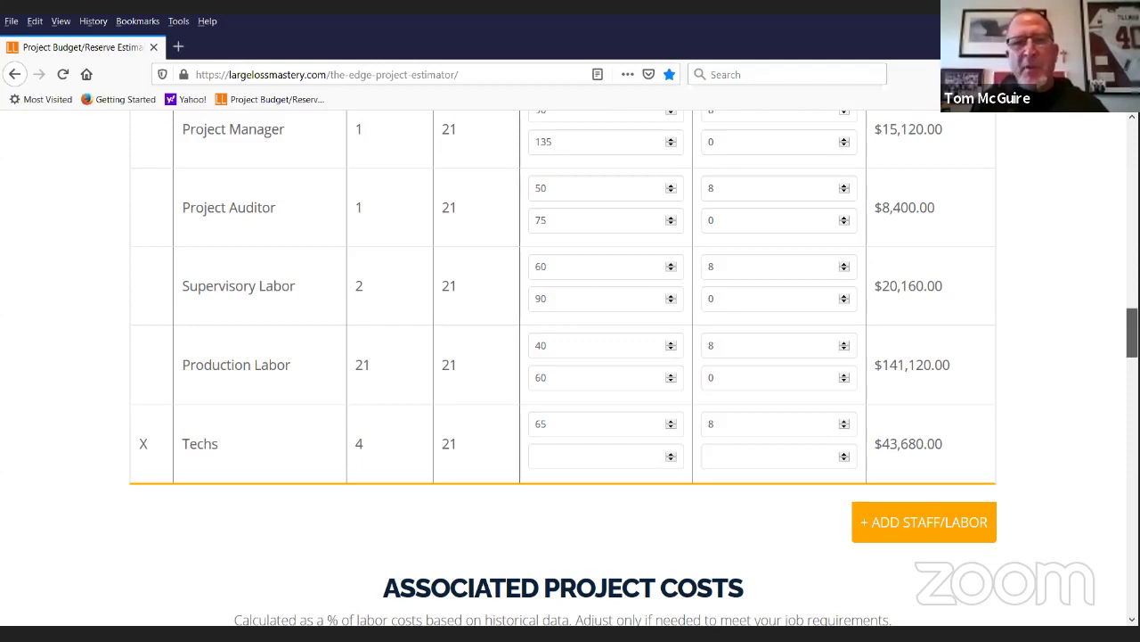
pyautogui.scroll(2, 570, 356)
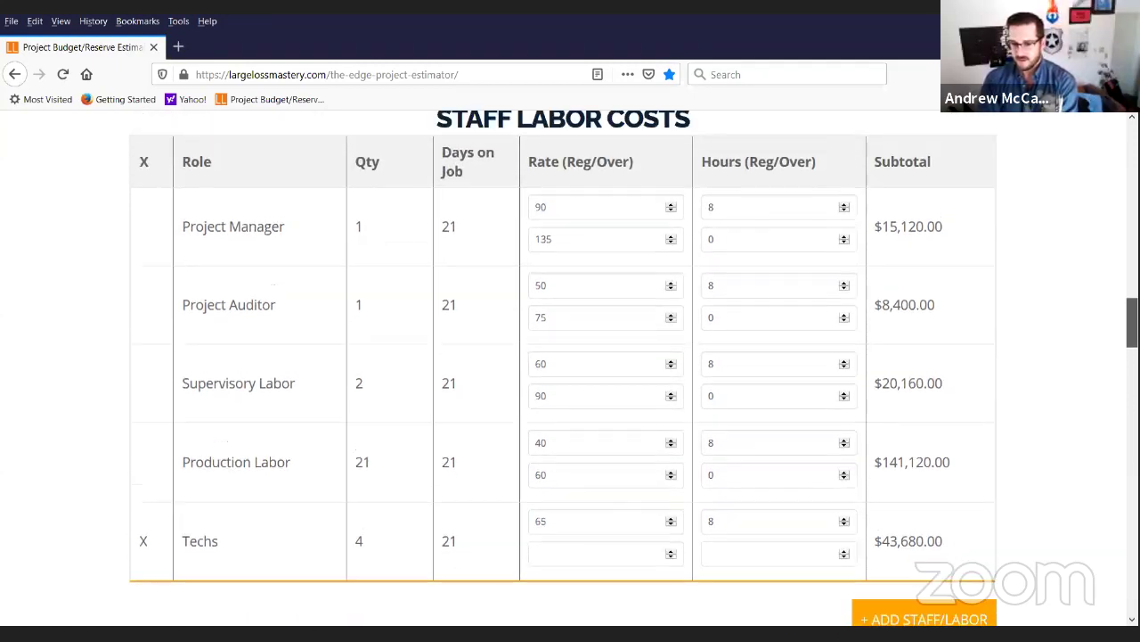
pyautogui.scroll(-5, 570, 356)
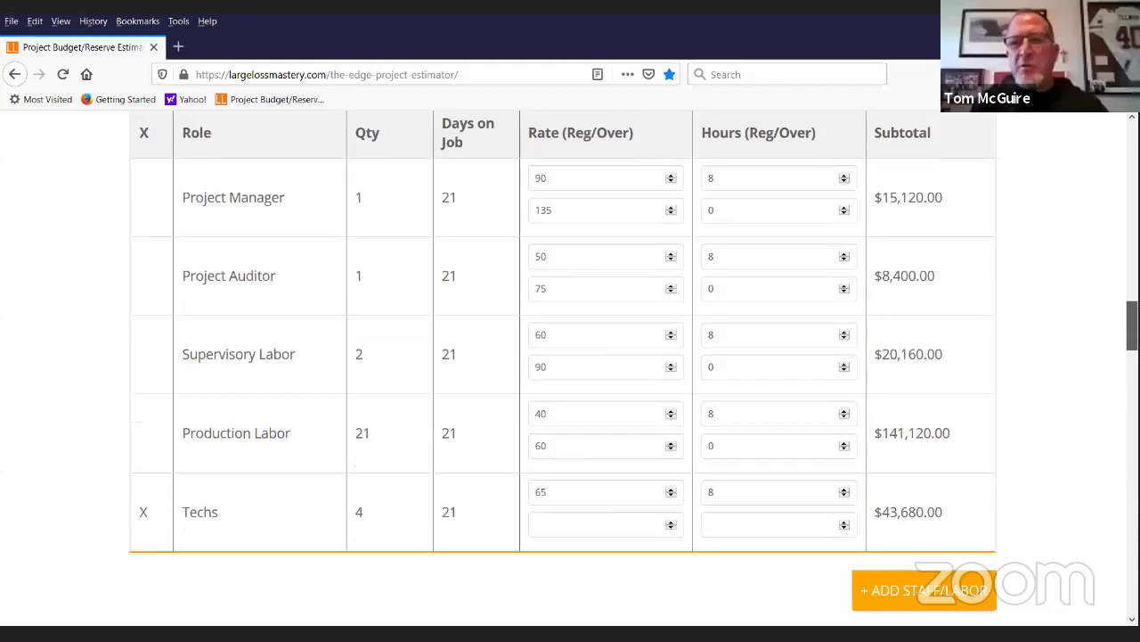
pyautogui.scroll(-3, 571, 356)
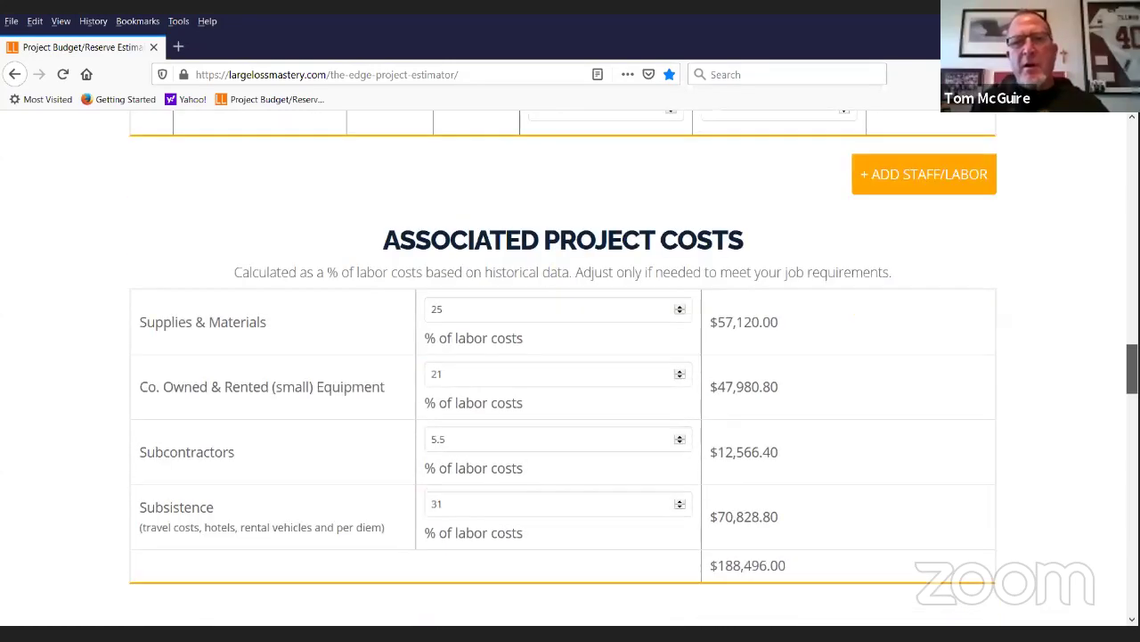
pyautogui.scroll(1, 570, 356)
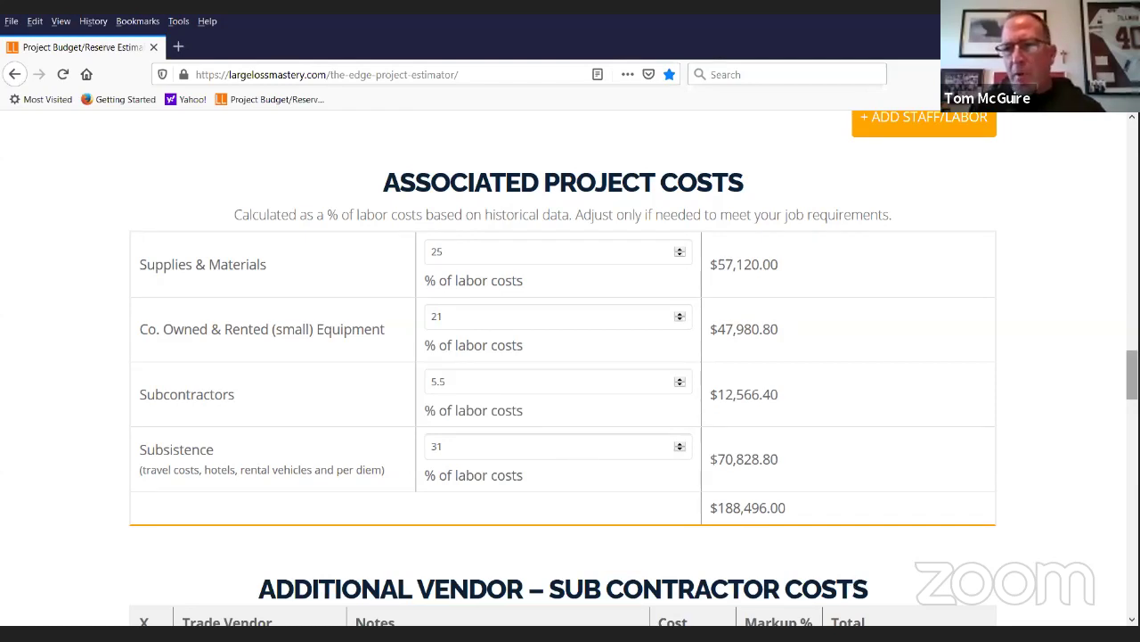
# Add the vendor Jon Don with a cost of 10000 to the additional vendor and subcontractor costs.
pyautogui.scroll(-3, 1132, 374)
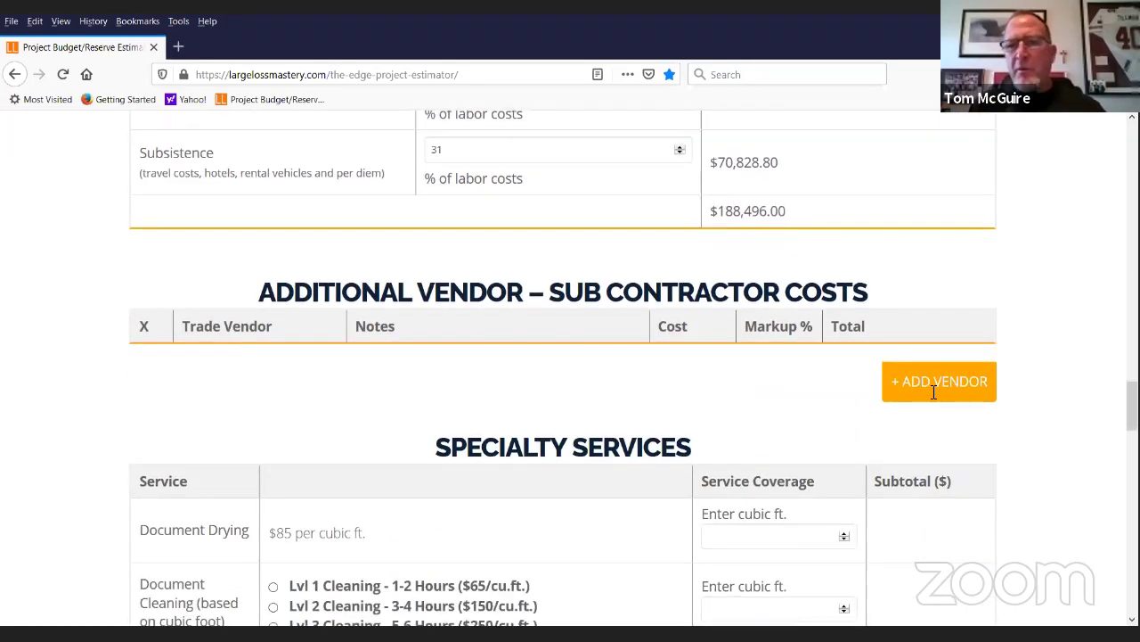
pyautogui.click(930, 383)
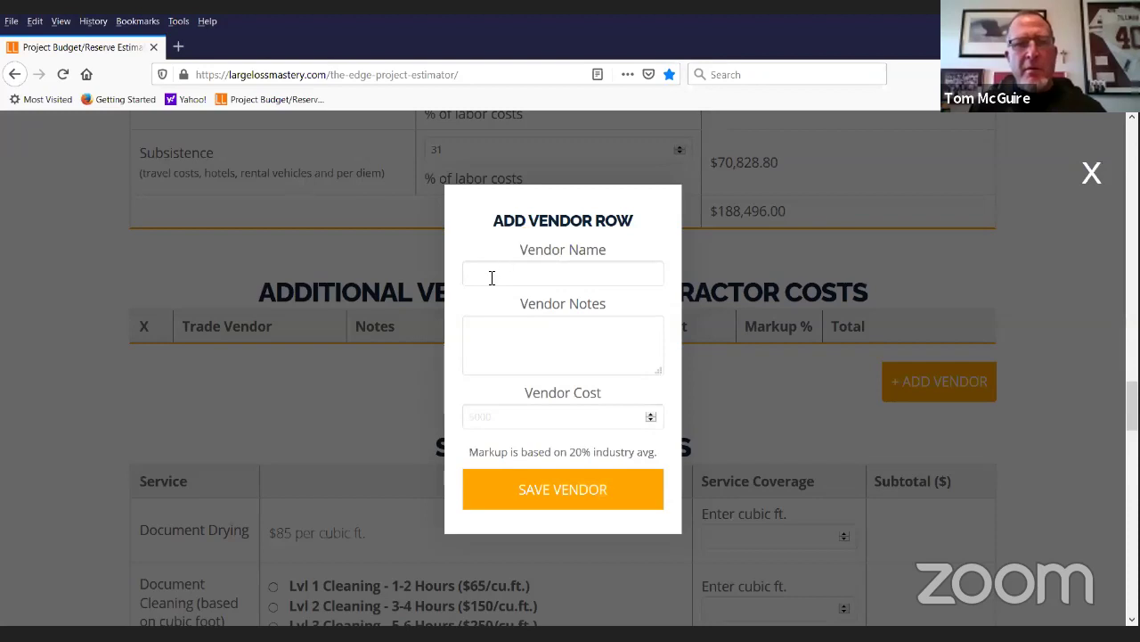
pyautogui.click(492, 277)
pyautogui.write('J')
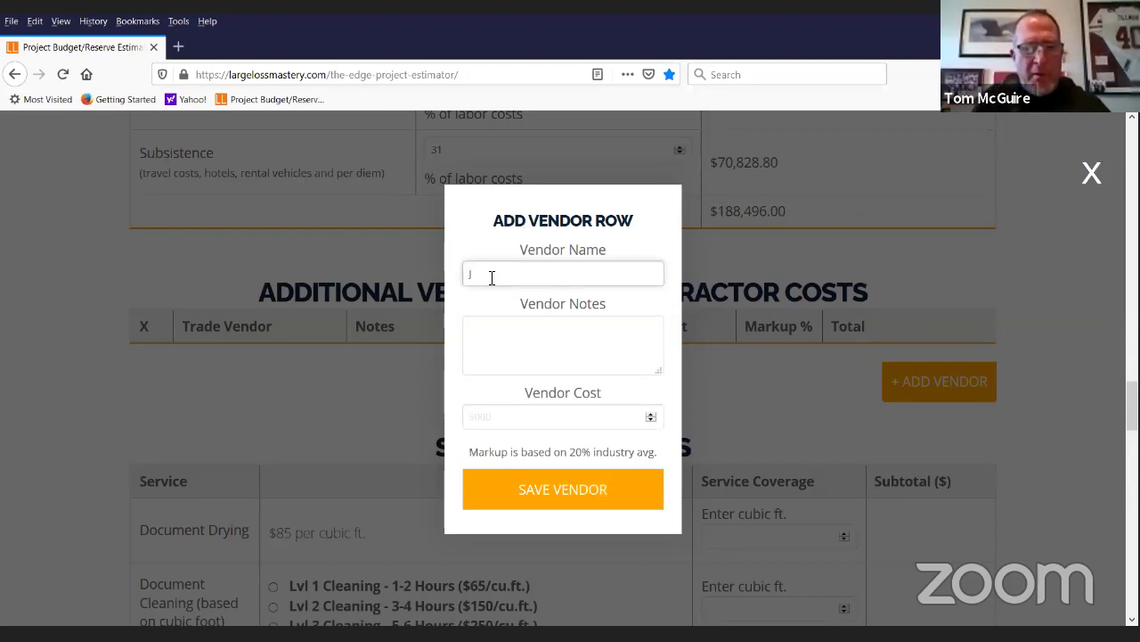
pyautogui.write('on Don')
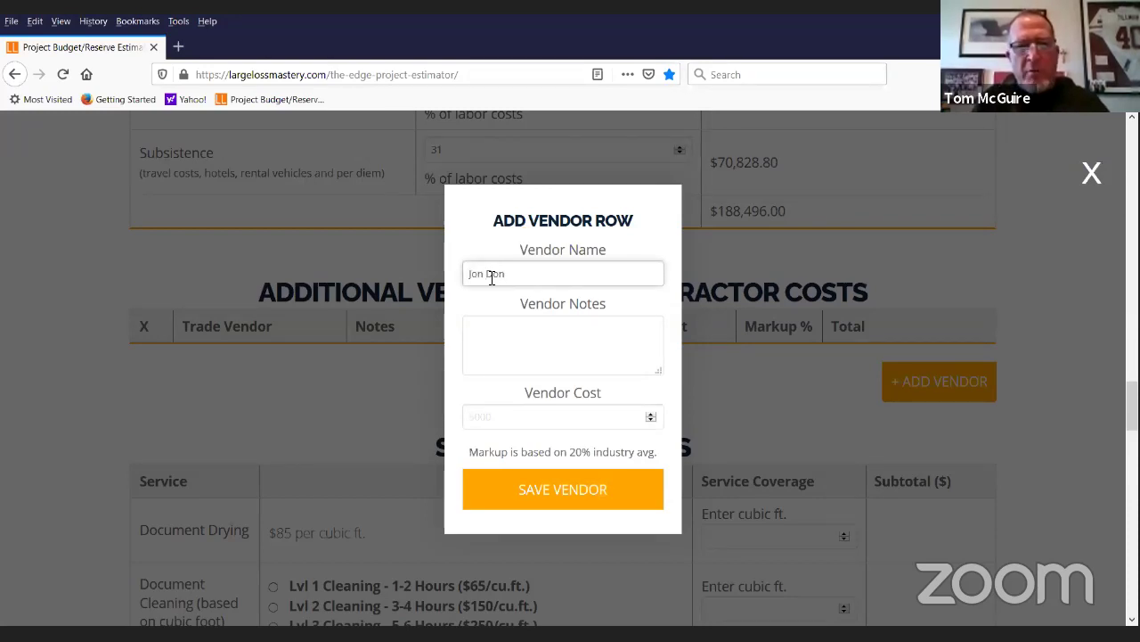
pyautogui.click(493, 428)
pyautogui.write('1000')
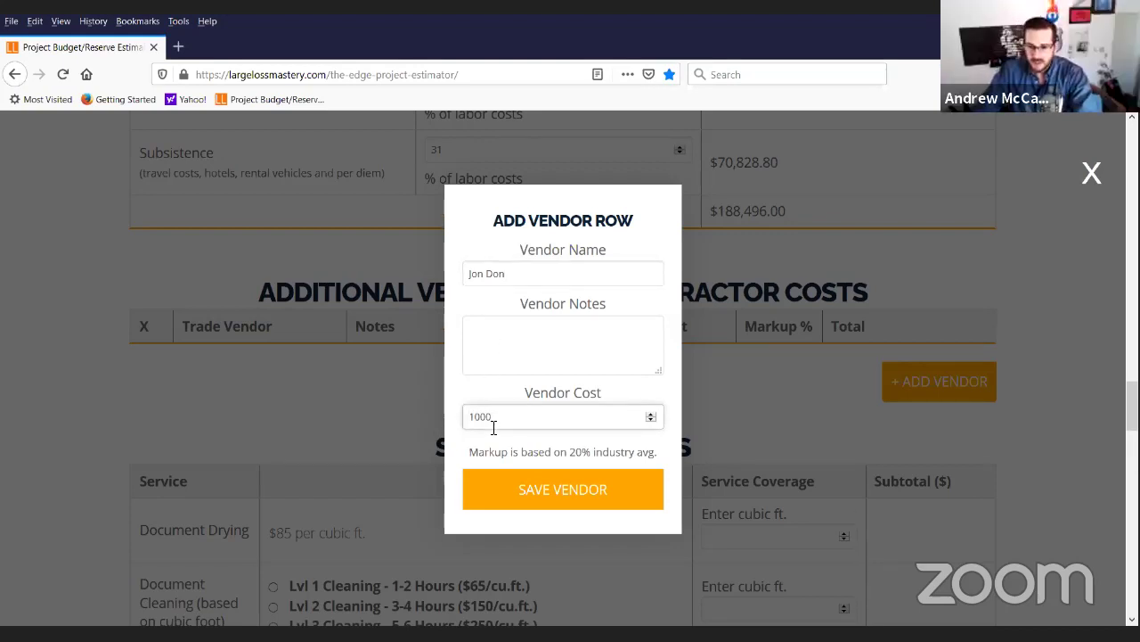
pyautogui.write('0')
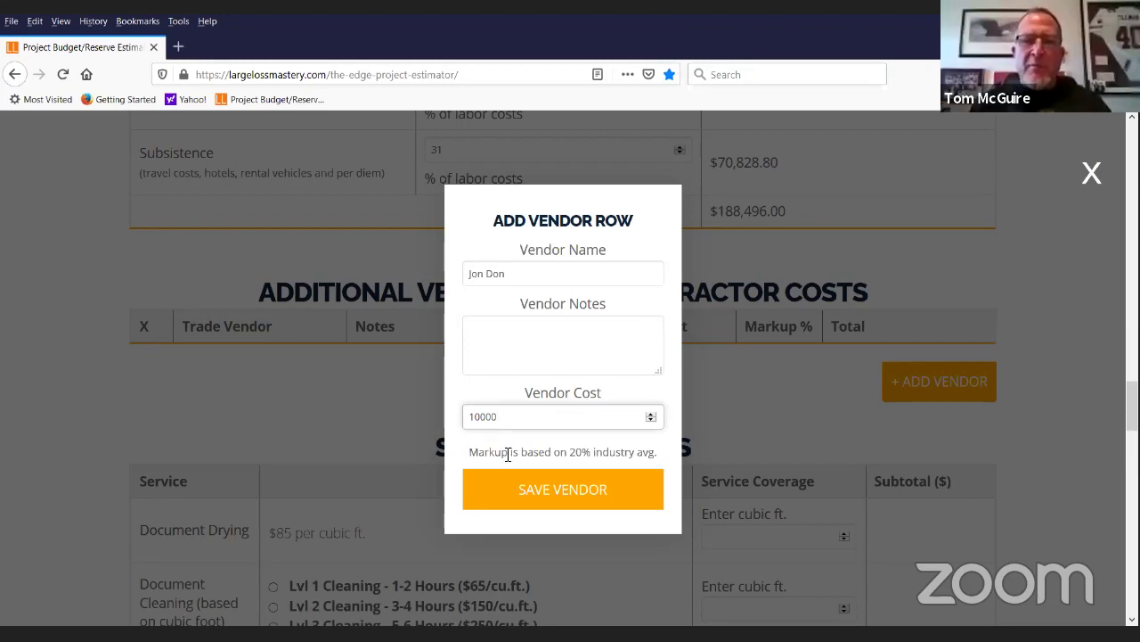
pyautogui.click(556, 491)
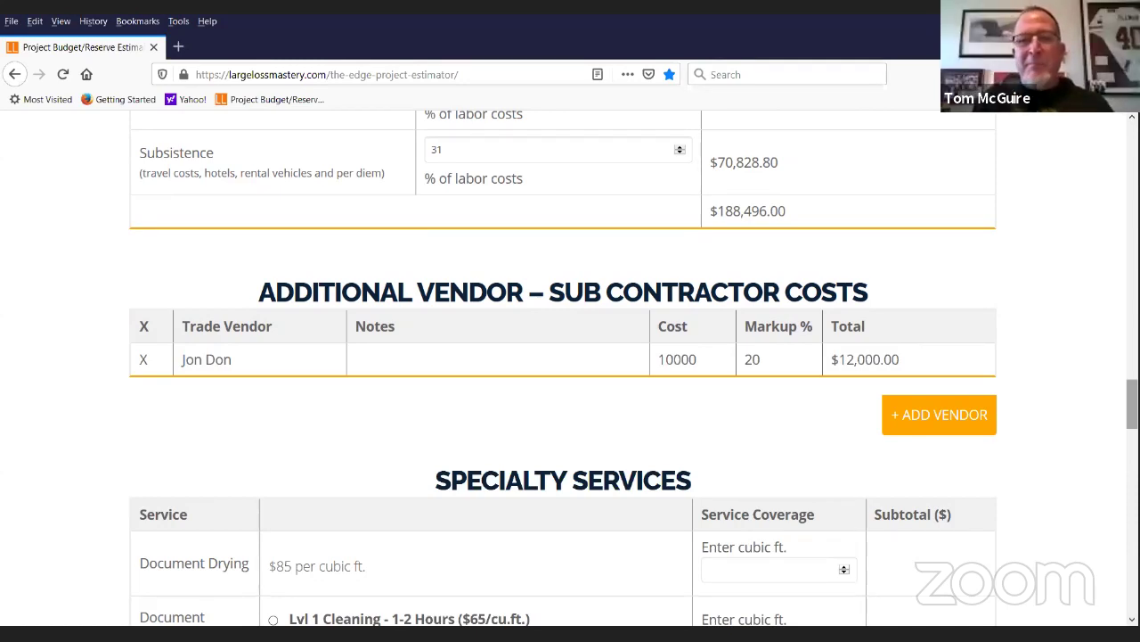
# Enter 1000 cubic ft. as the service coverage for document drying in the specialty services.
pyautogui.scroll(-3, 570, 365)
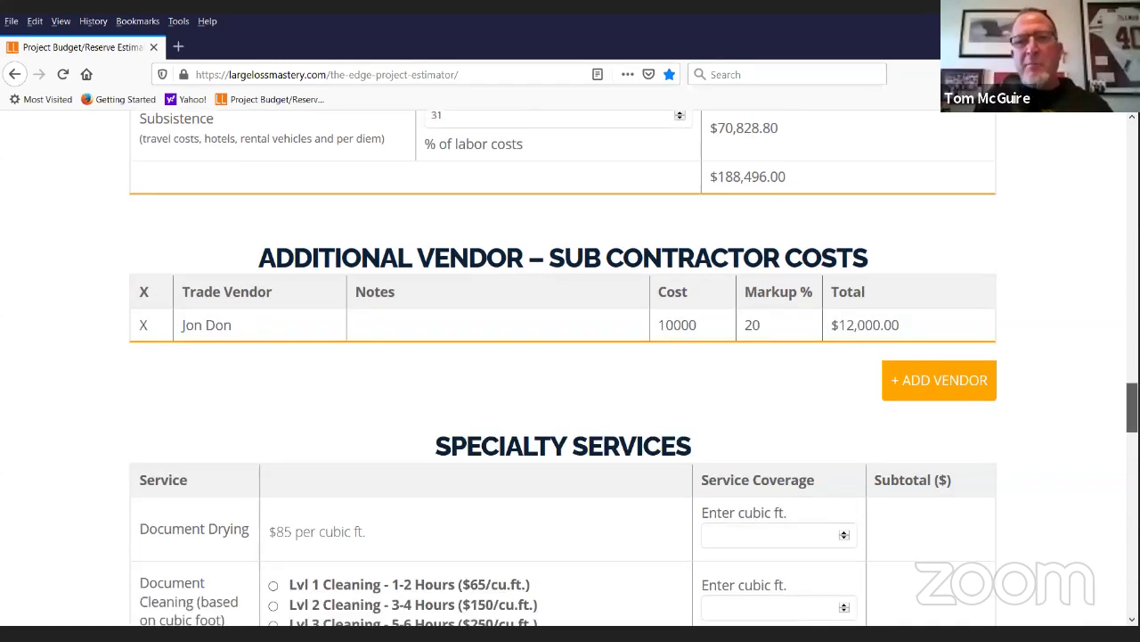
pyautogui.scroll(-4, 570, 365)
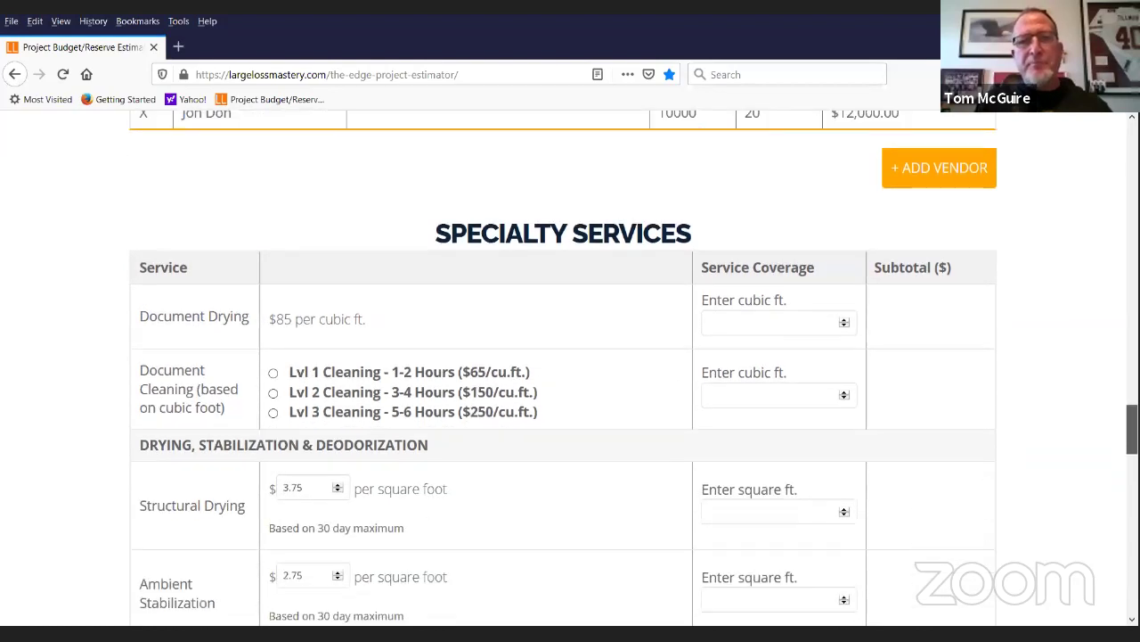
pyautogui.scroll(-1, 882, 392)
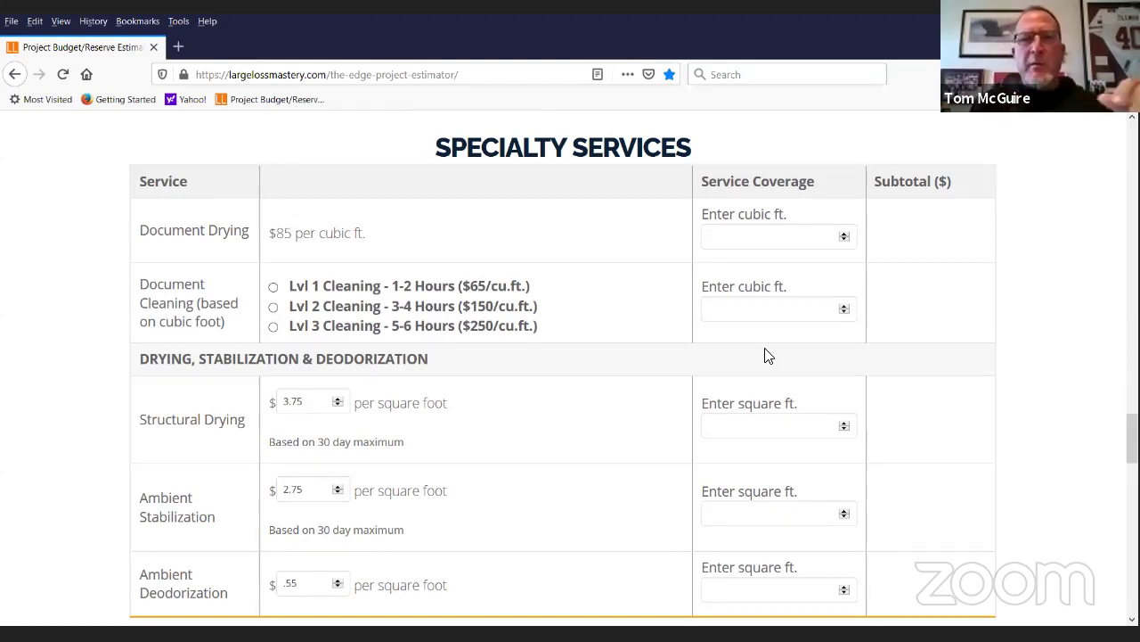
pyautogui.click(727, 240)
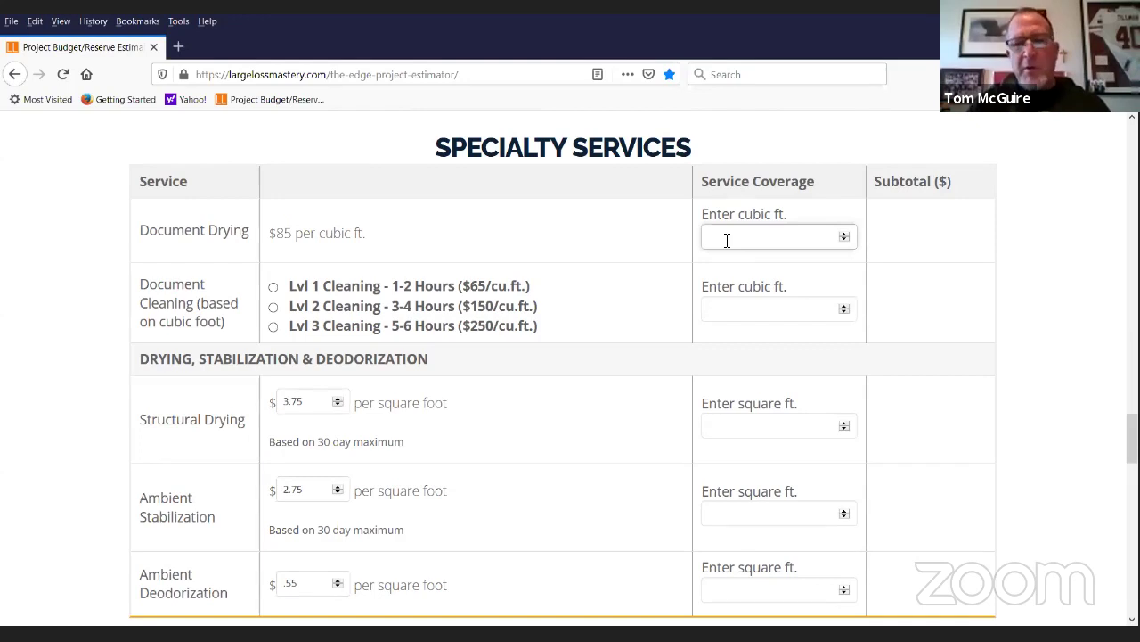
pyautogui.write('1000')
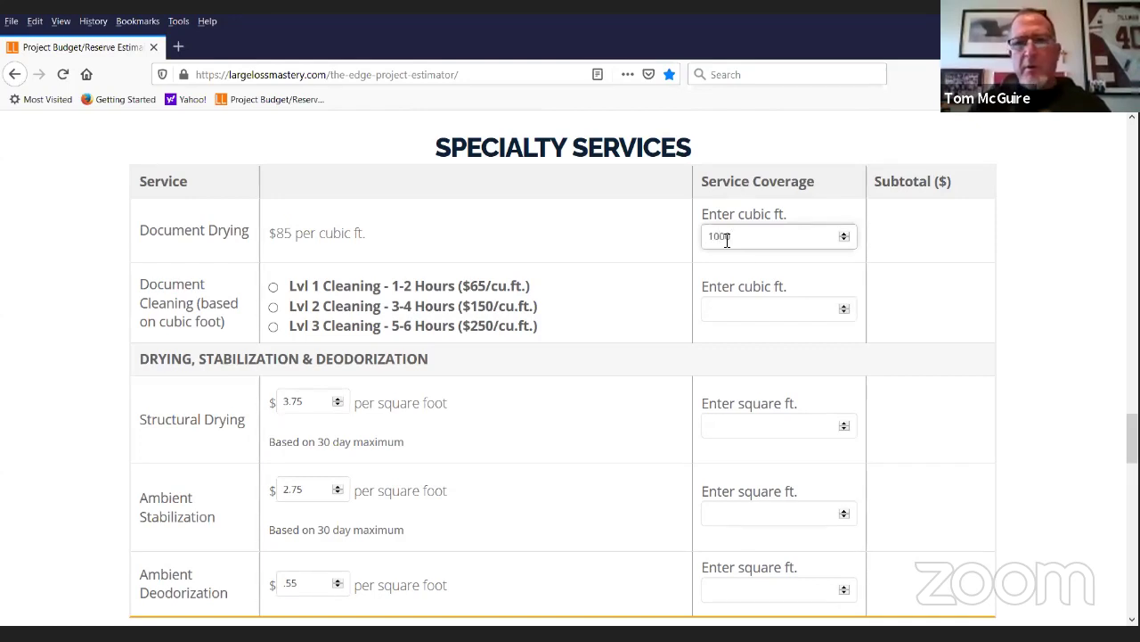
# Choose Lvl 1 Cleaning at $65/cu.ft. for document cleaning and enter 1000 cubic ft. as its coverage.
pyautogui.click(711, 310)
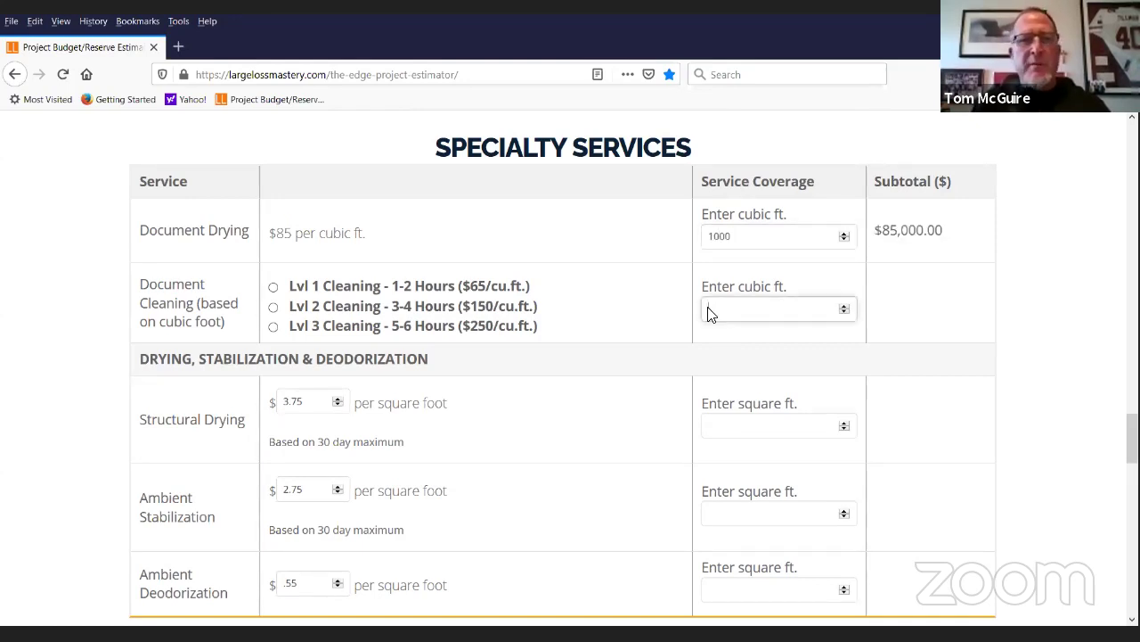
pyautogui.click(273, 289)
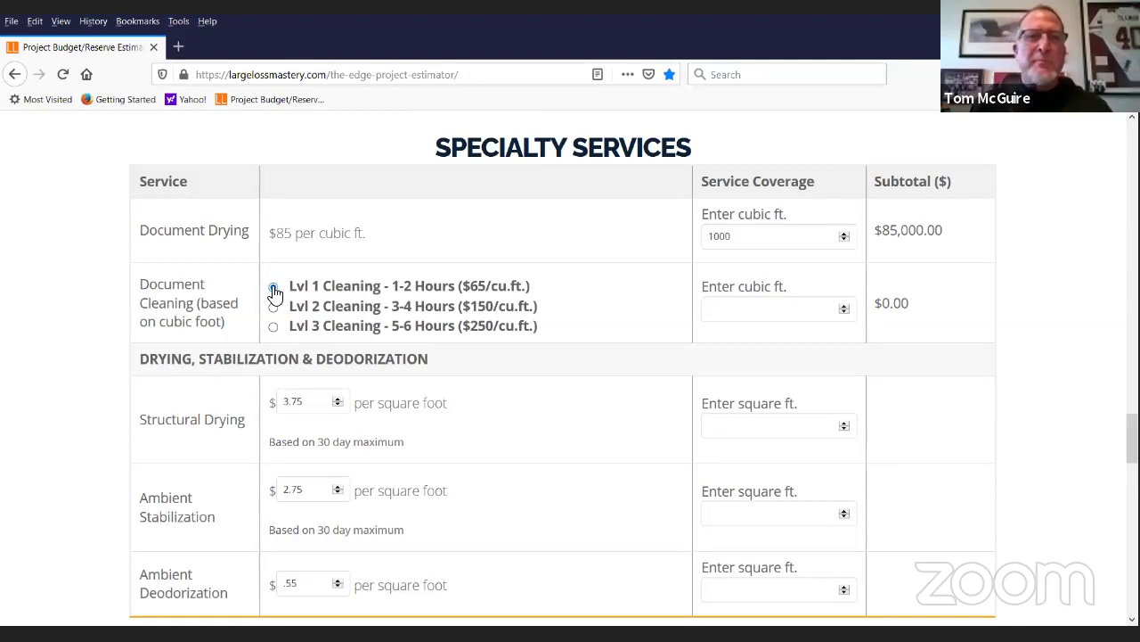
pyautogui.click(714, 312)
pyautogui.write('1000')
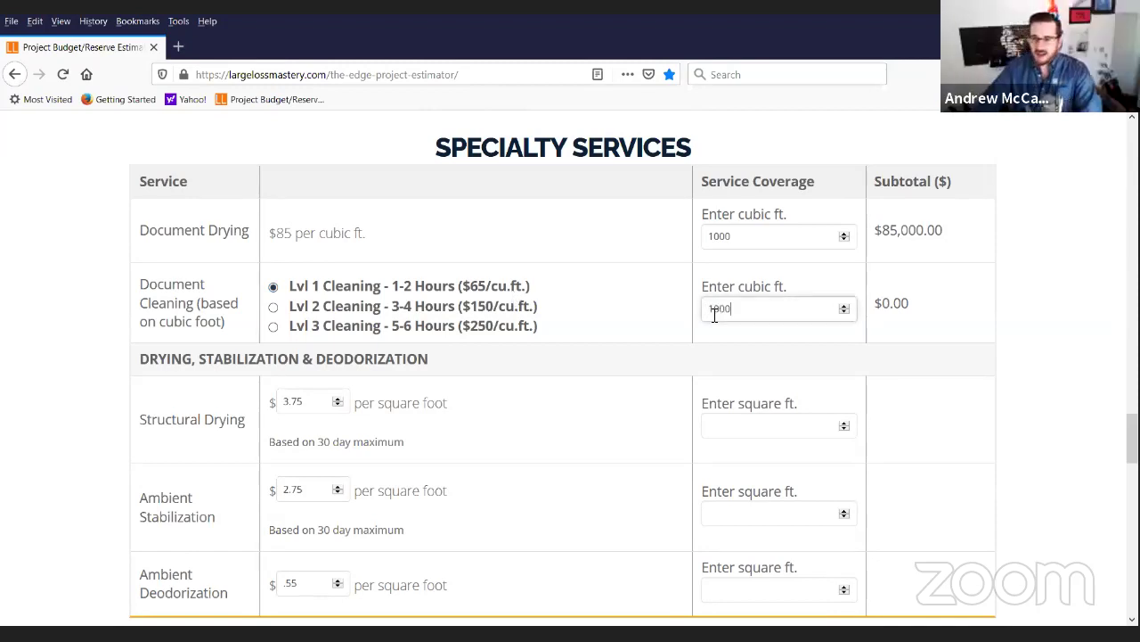
pyautogui.click(927, 408)
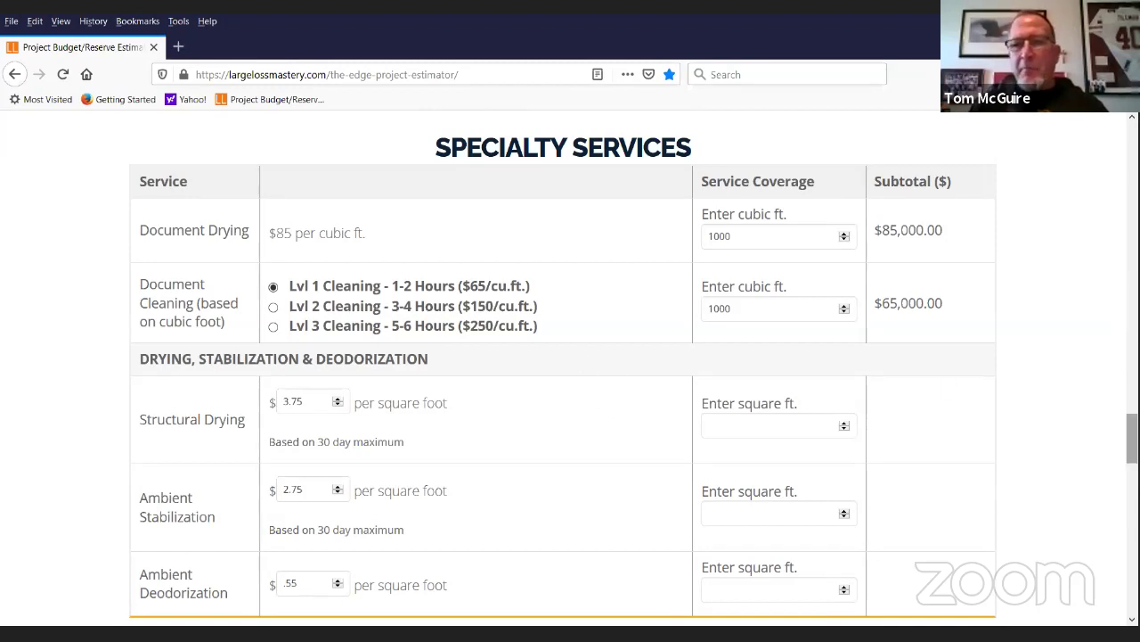
# Enter 65000 square ft. as the service coverage for structural drying.
pyautogui.scroll(-3, 747, 352)
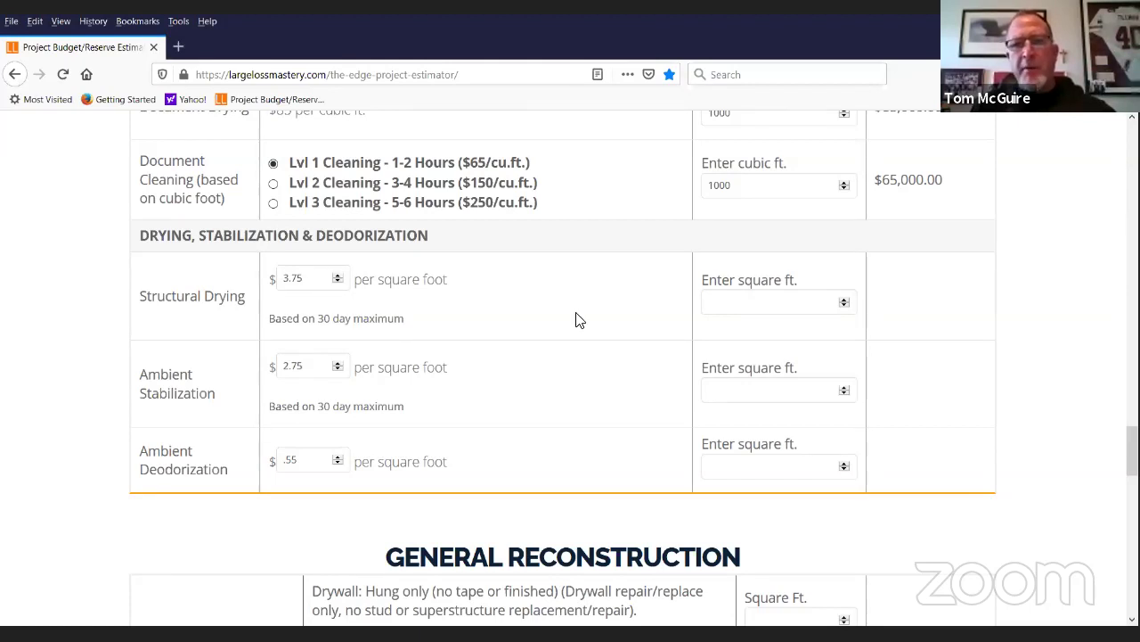
pyautogui.click(716, 306)
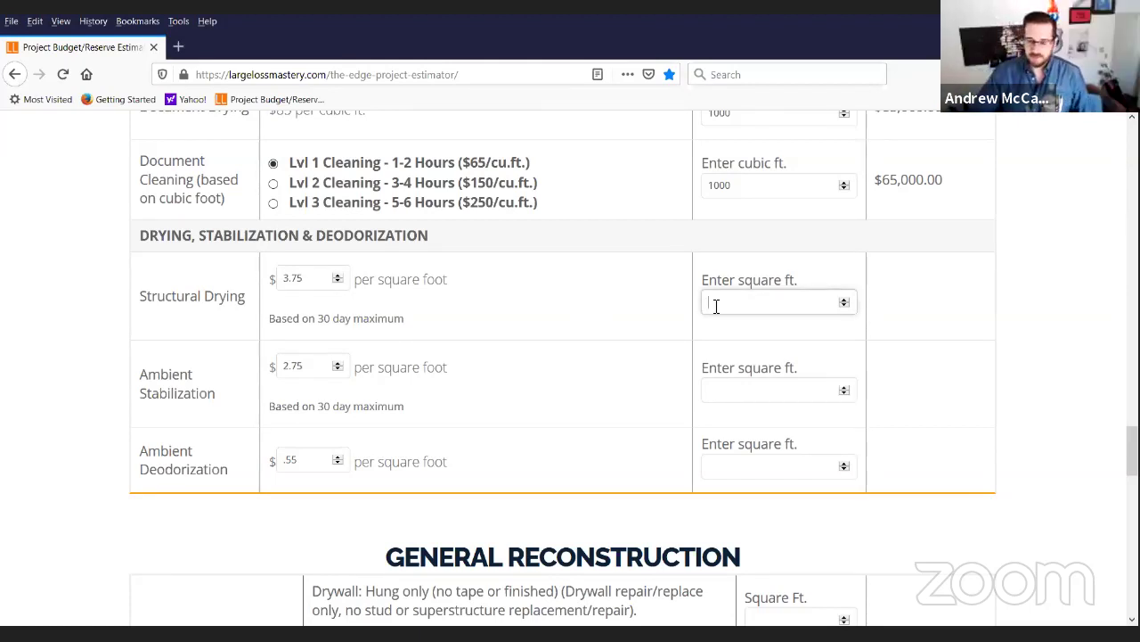
pyautogui.write('60000')
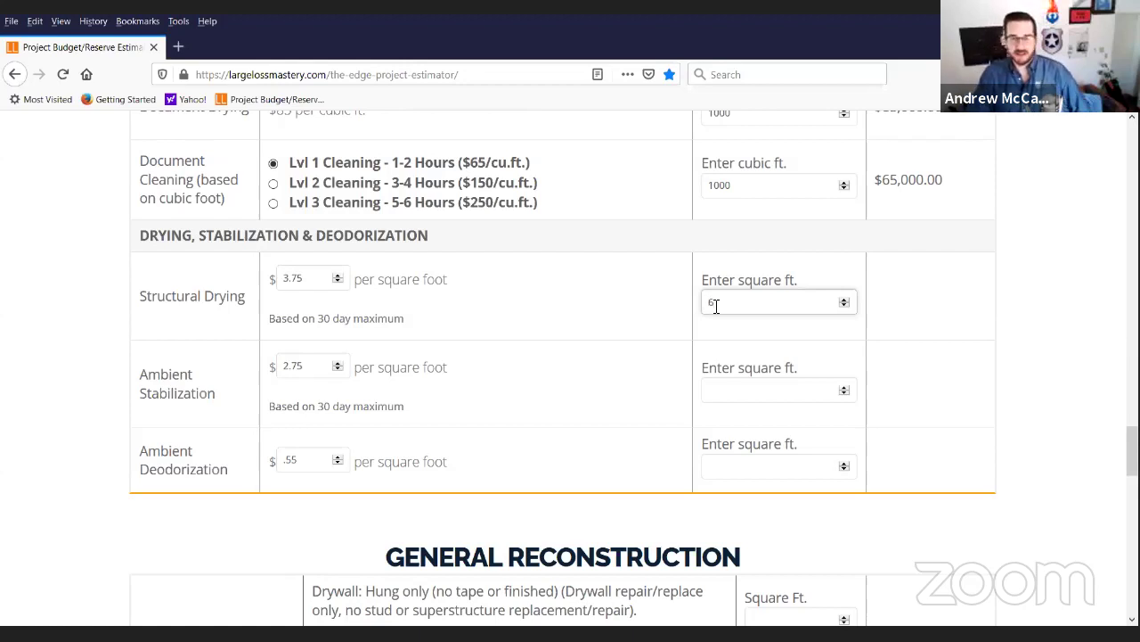
pyautogui.click(1005, 427)
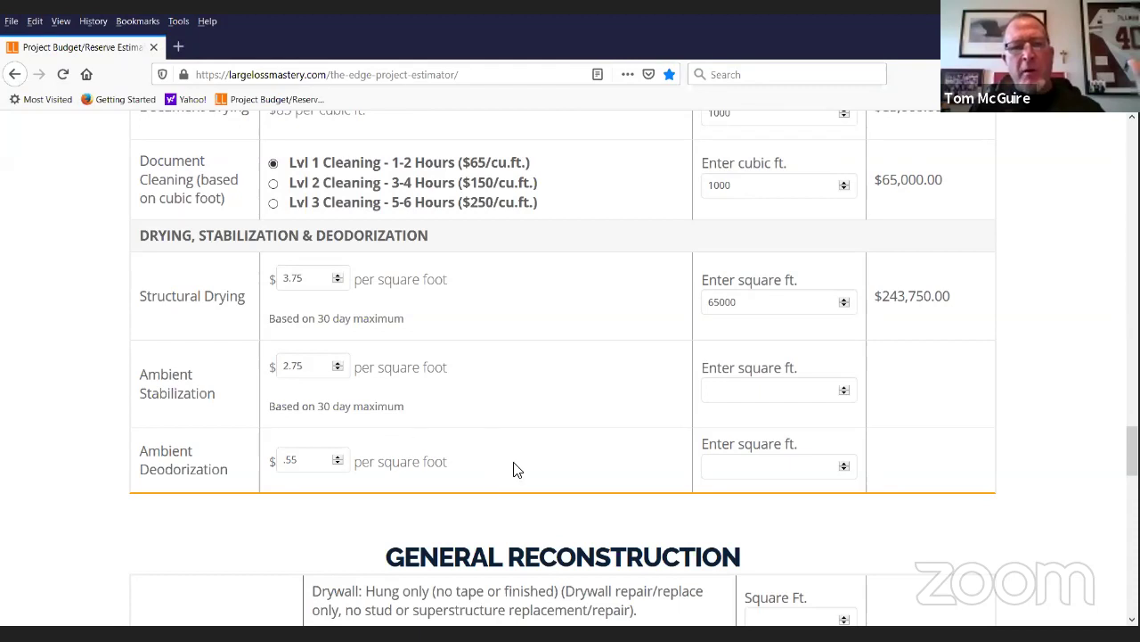
# Enter 65000 square ft. as the service coverage for ambient deodorization.
pyautogui.click(720, 466)
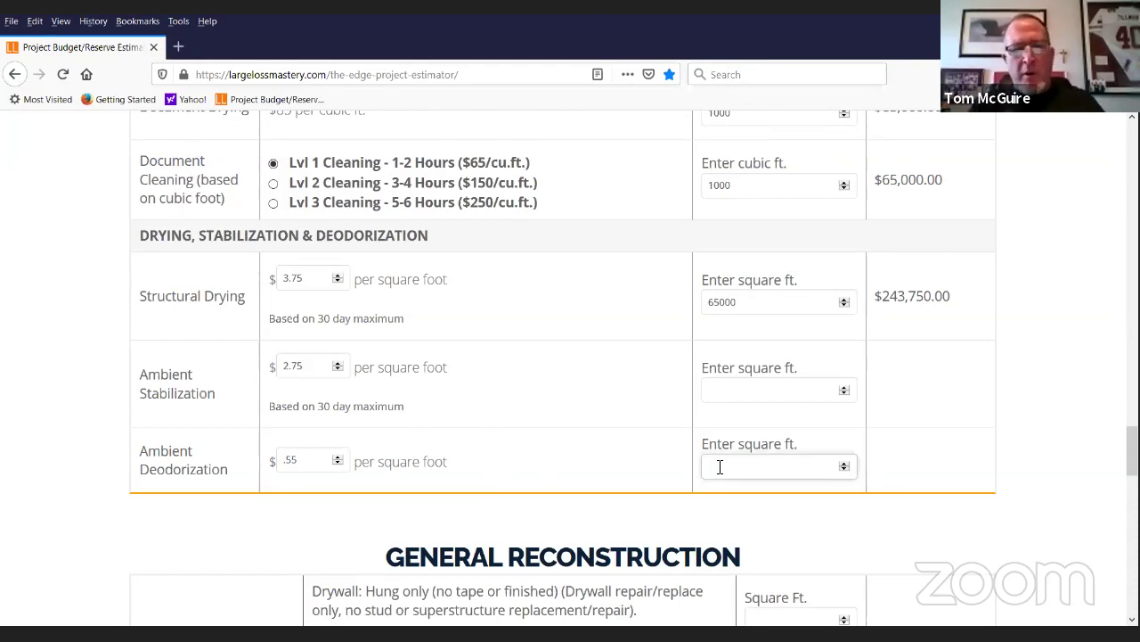
pyautogui.write('65000')
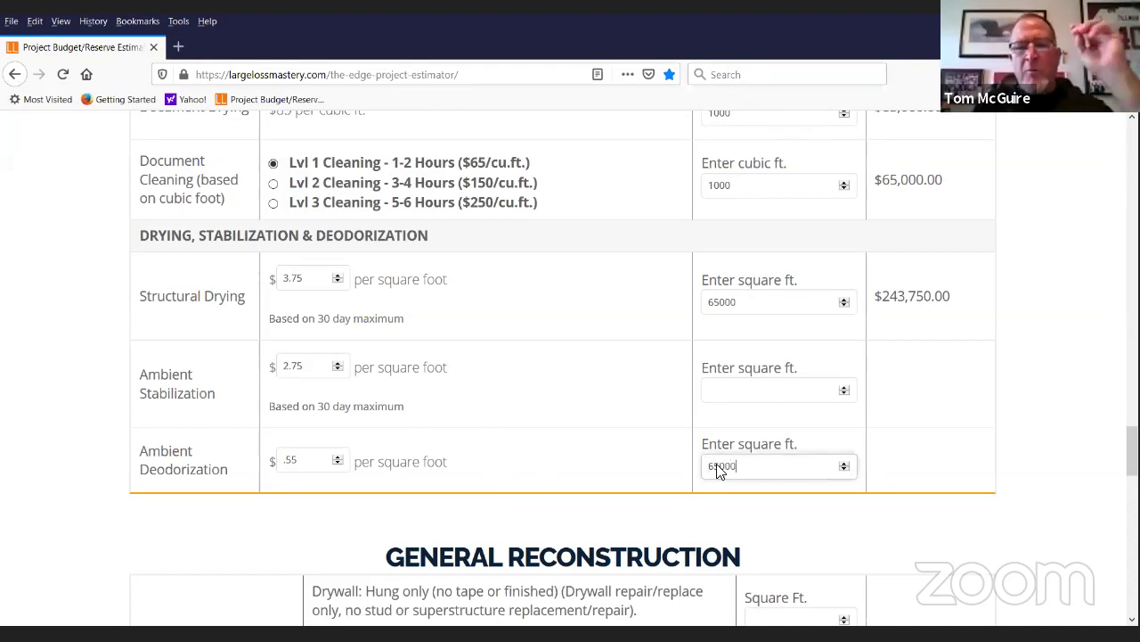
pyautogui.click(924, 540)
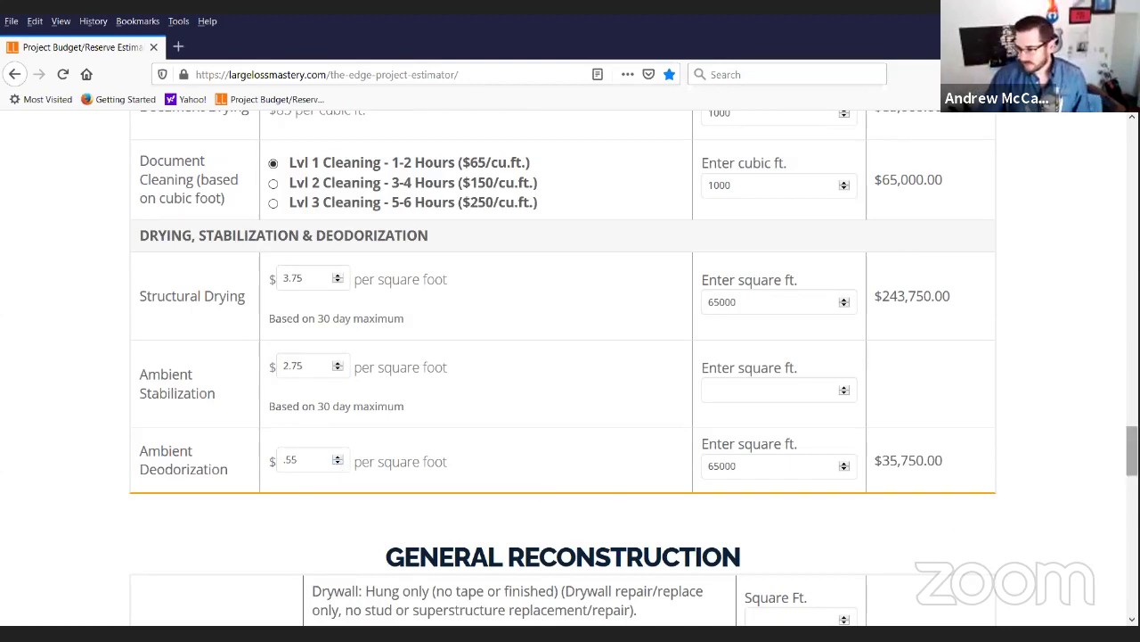
# Choose the 5/8in option at $3.39/sq ft for hung-only drywall in general reconstruction and enter 1000 square ft.
pyautogui.scroll(-5, 570, 368)
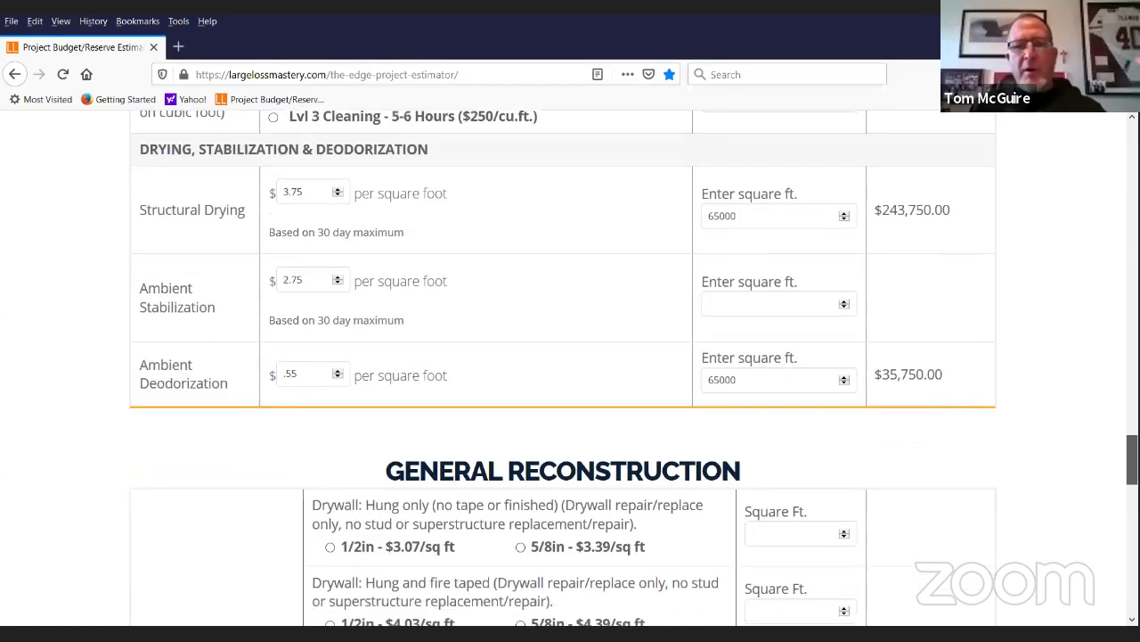
pyautogui.scroll(-1, 570, 368)
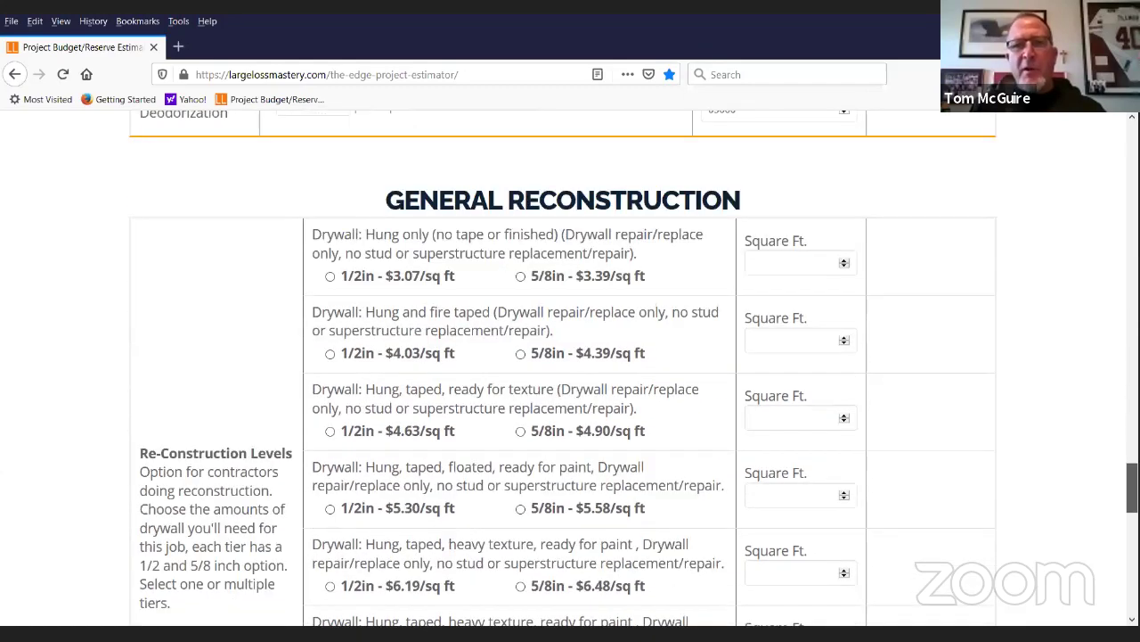
pyautogui.scroll(-10, 570, 368)
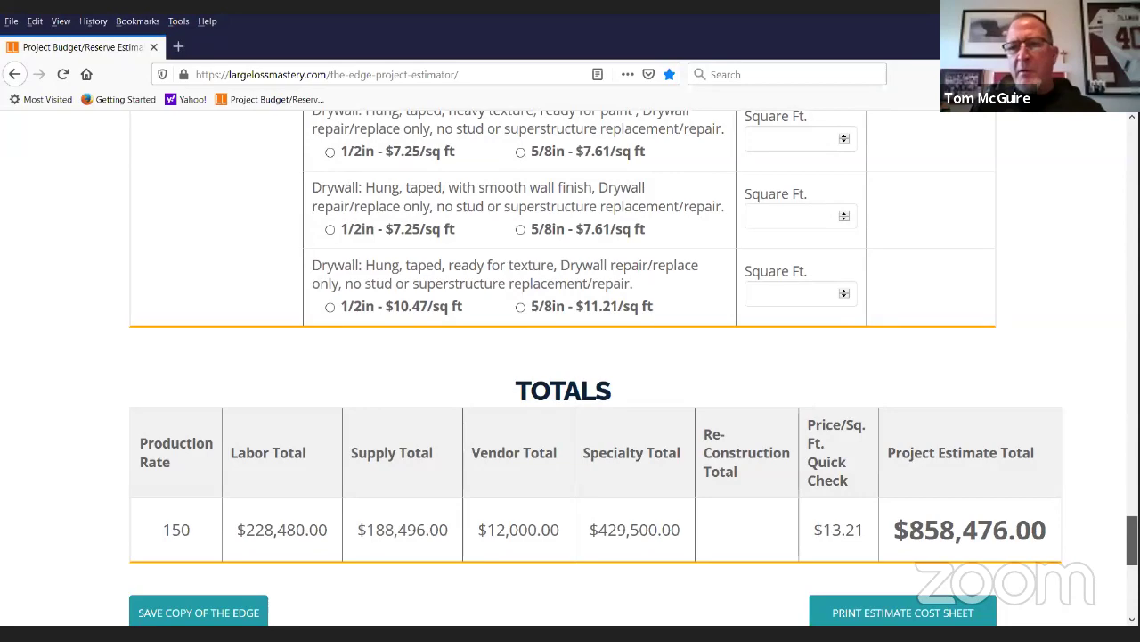
pyautogui.scroll(4, 571, 368)
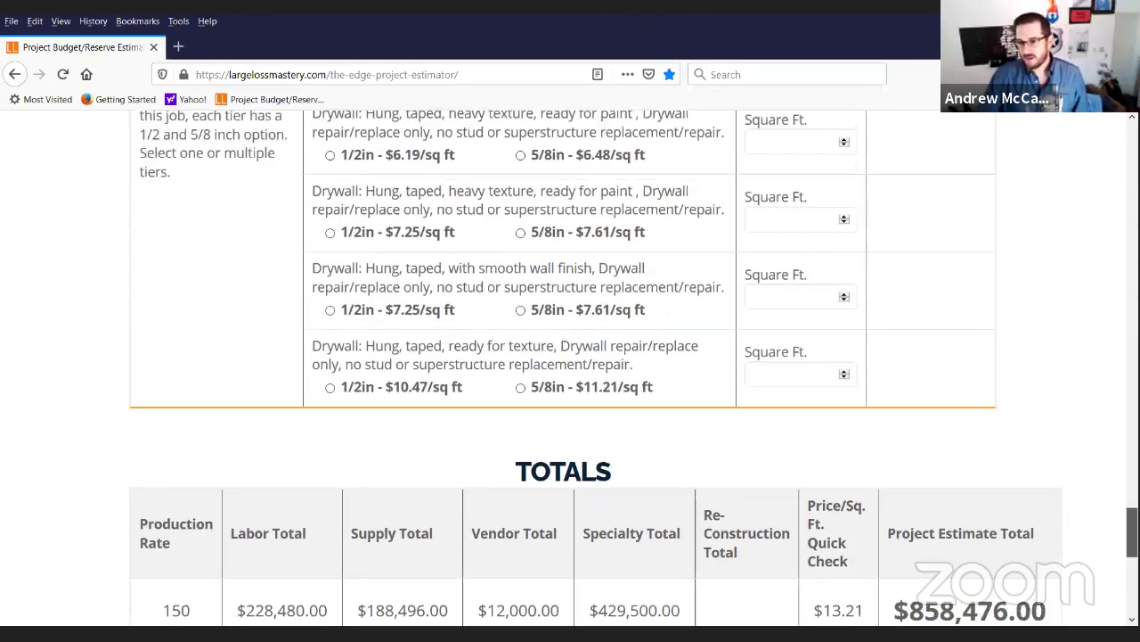
pyautogui.scroll(8, 570, 368)
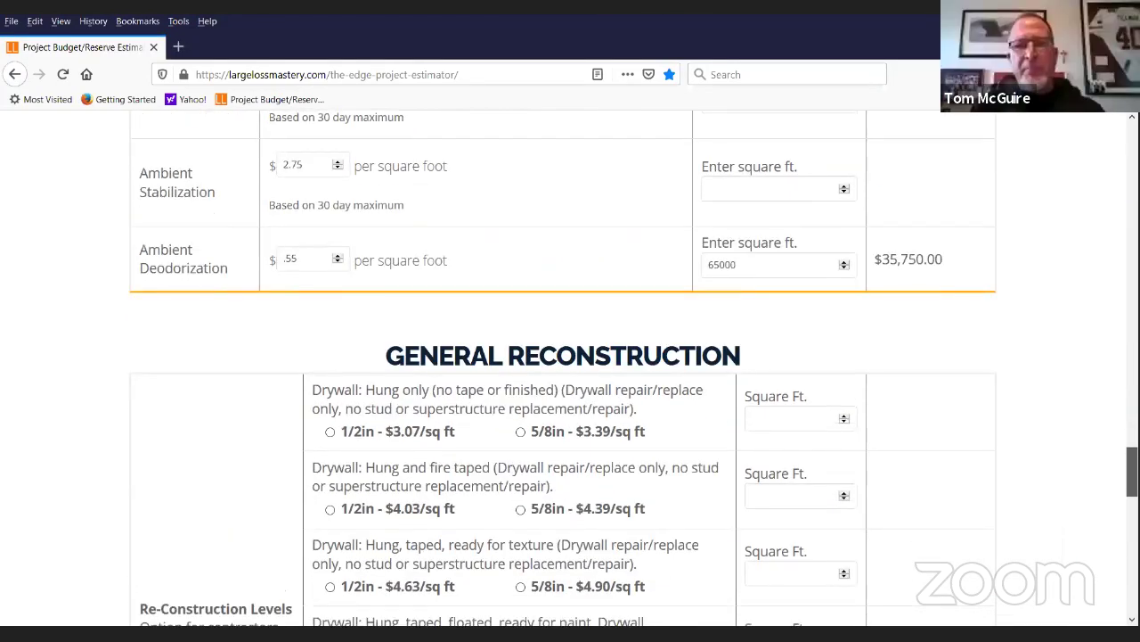
pyautogui.scroll(-1, 570, 368)
pyautogui.moveTo(1132, 482); pyautogui.dragTo(1133, 484)
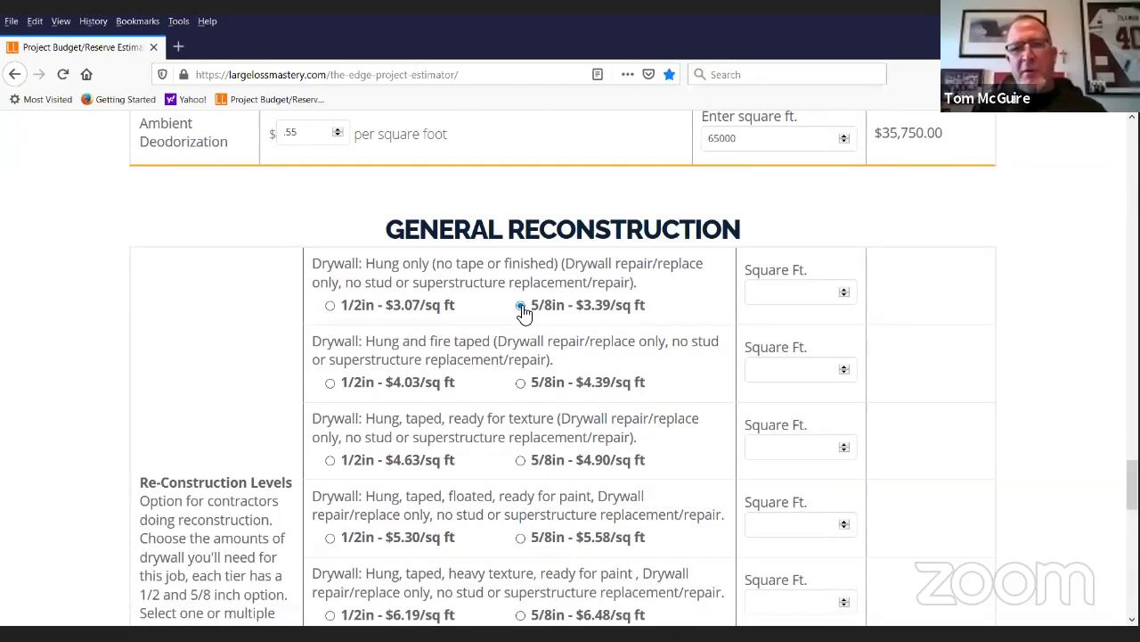
pyautogui.click(520, 305)
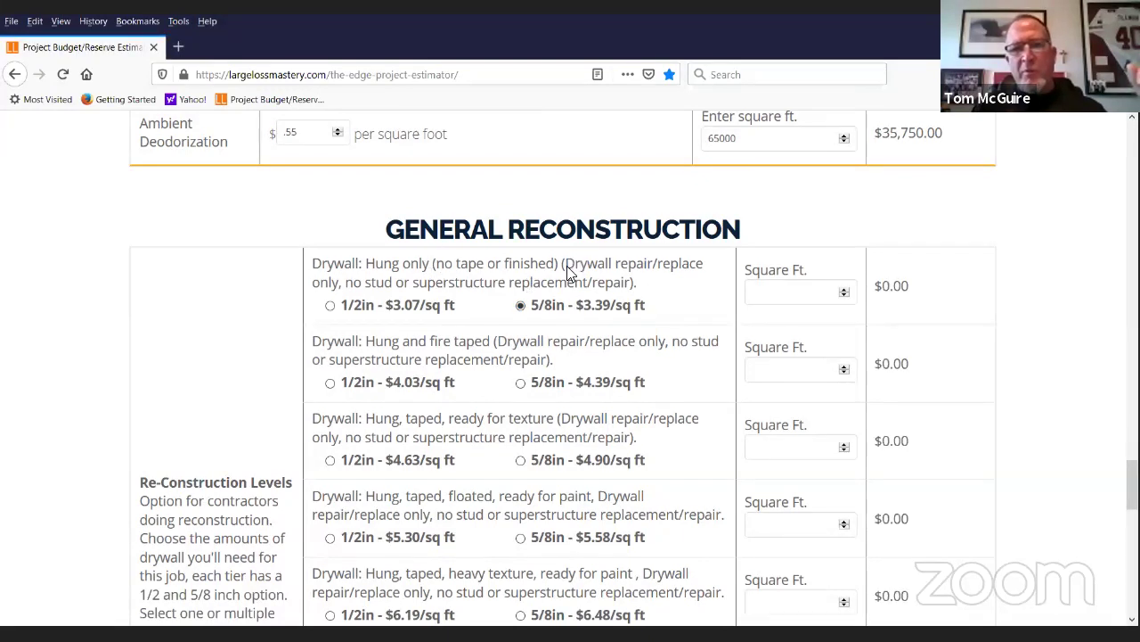
pyautogui.click(761, 298)
pyautogui.write('1000')
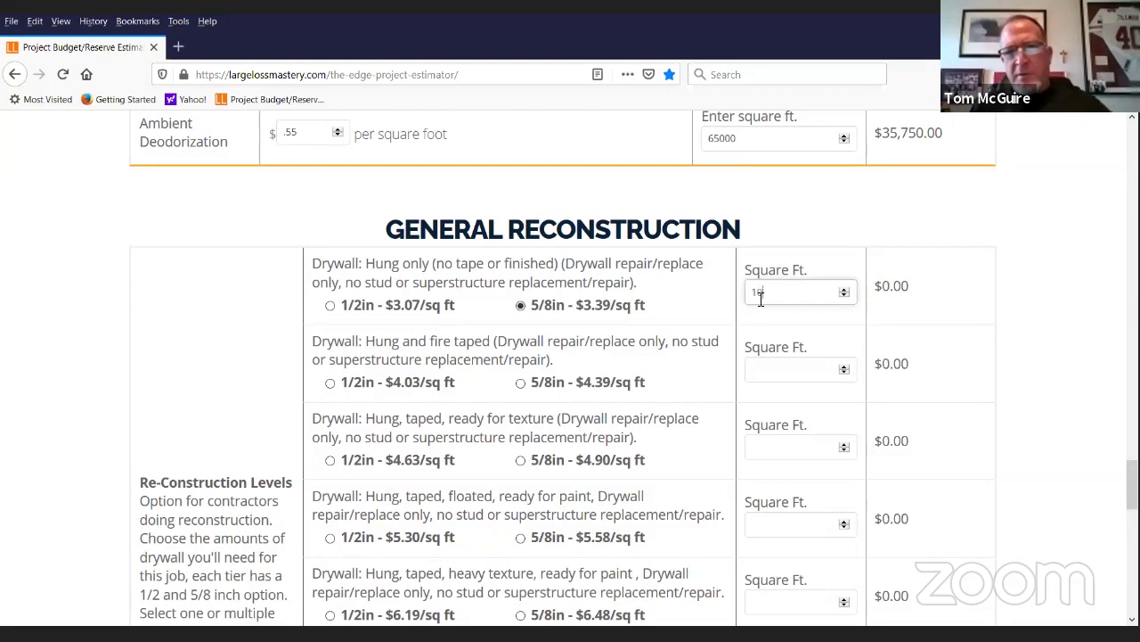
pyautogui.click(1104, 430)
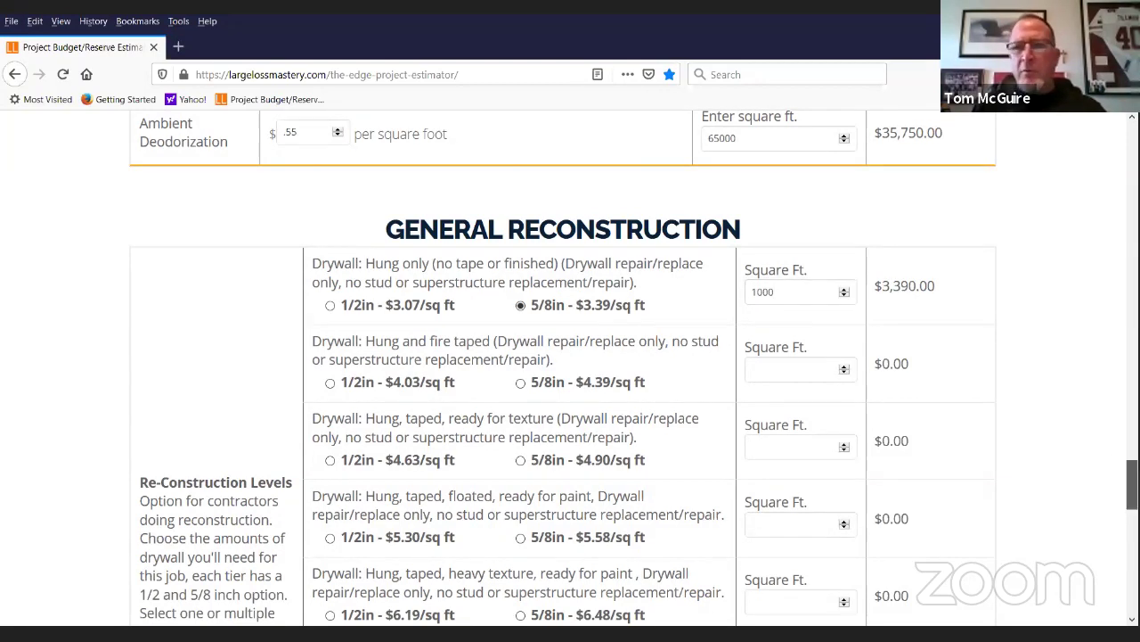
# Try the Level One mitigation level for the project and switch back to Level Three.
pyautogui.scroll(-3, 1132, 486)
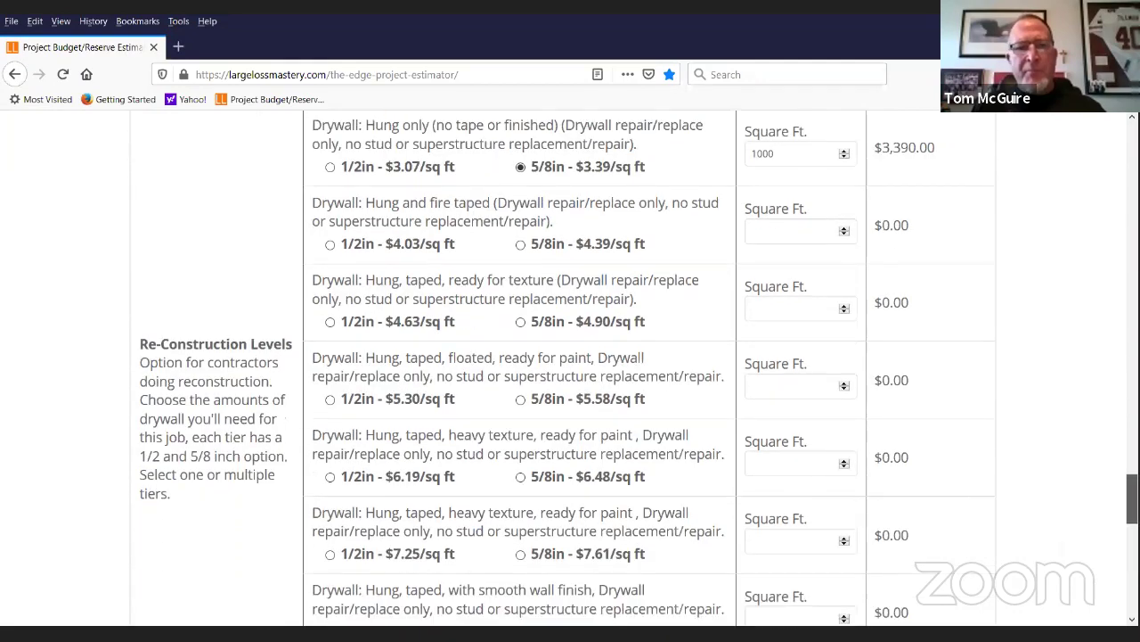
pyautogui.scroll(-6, 633, 380)
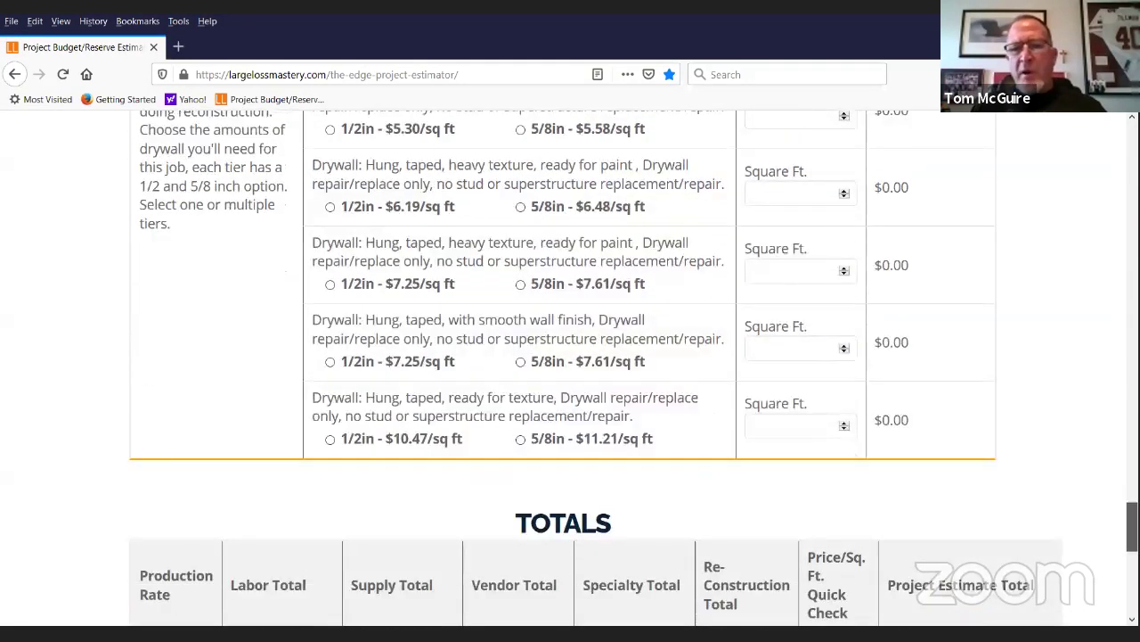
pyautogui.scroll(-1, 913, 504)
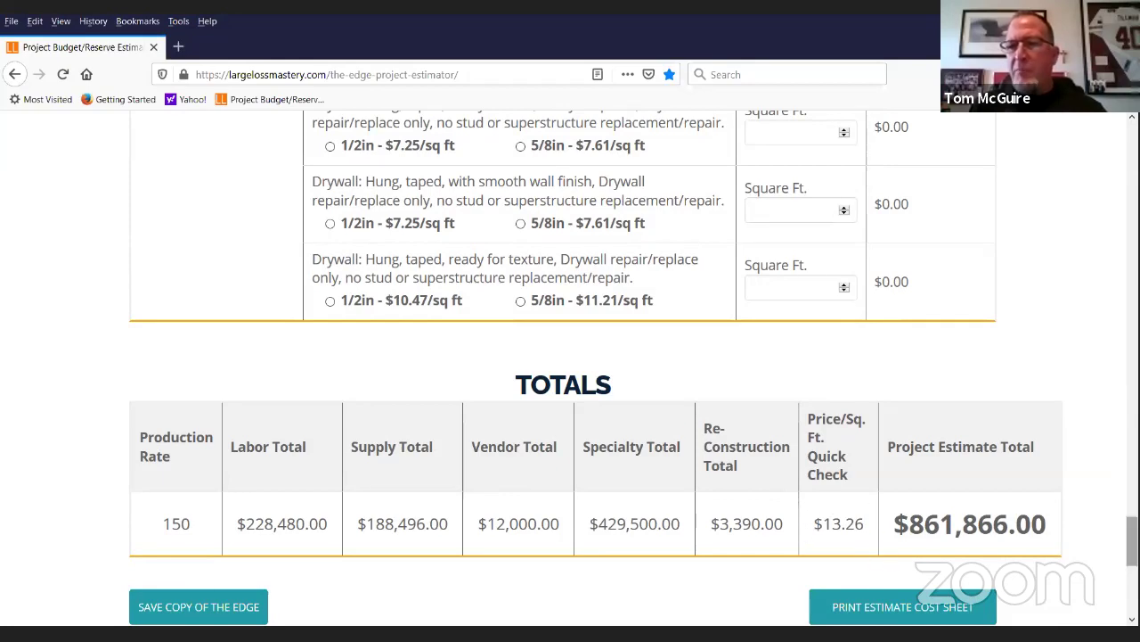
pyautogui.moveTo(1131, 539); pyautogui.dragTo(1132, 263)
pyautogui.click(289, 335)
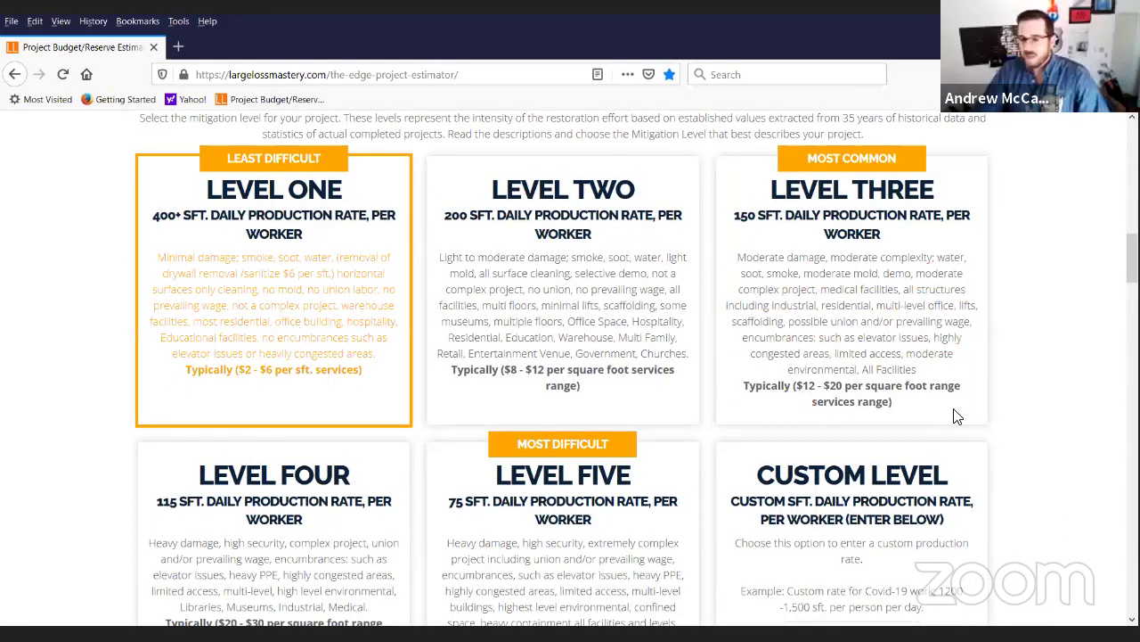
pyautogui.click(863, 339)
pyautogui.moveTo(1131, 259); pyautogui.dragTo(1132, 551)
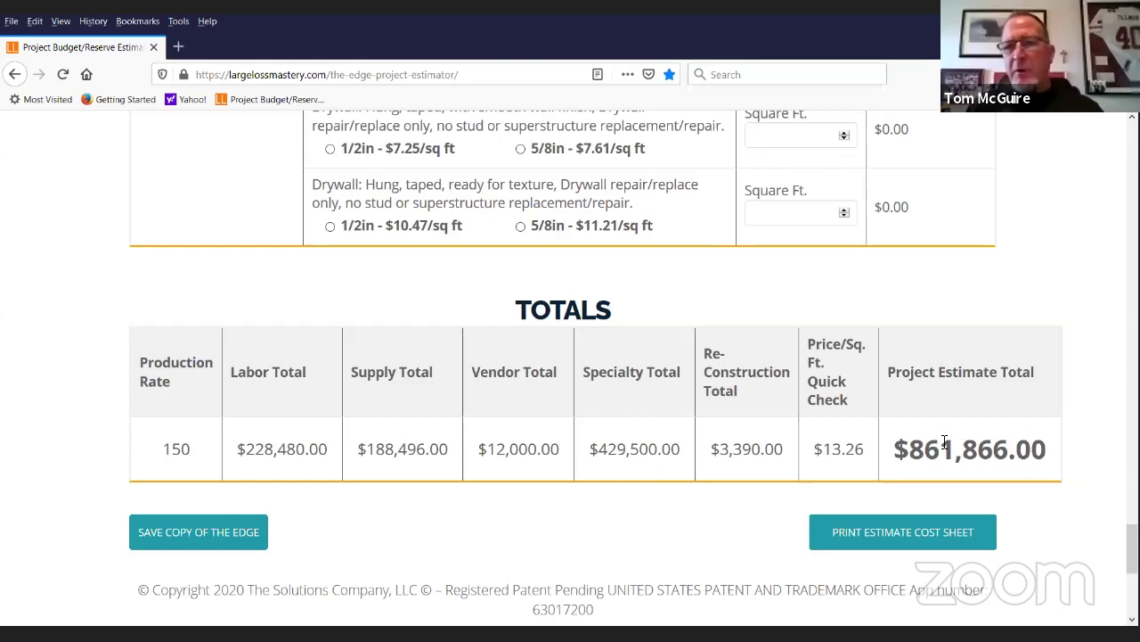
# Check the specialty services, reconstruction and totals sections, and generate the printable estimate cost sheet.
pyautogui.scroll(2, 1131, 543)
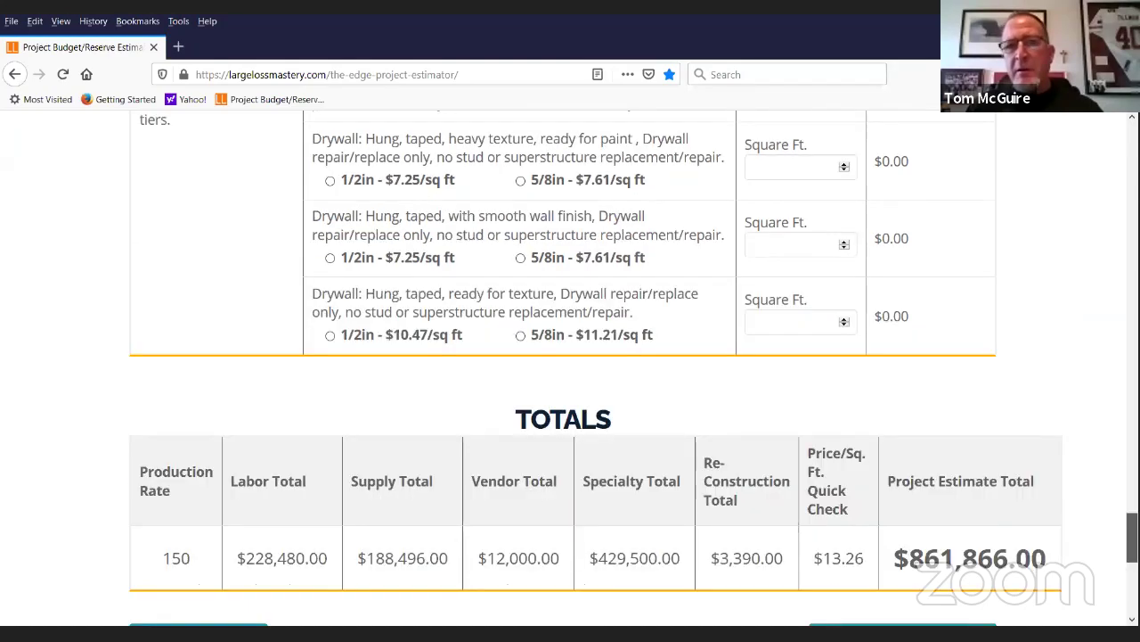
pyautogui.scroll(15, 571, 365)
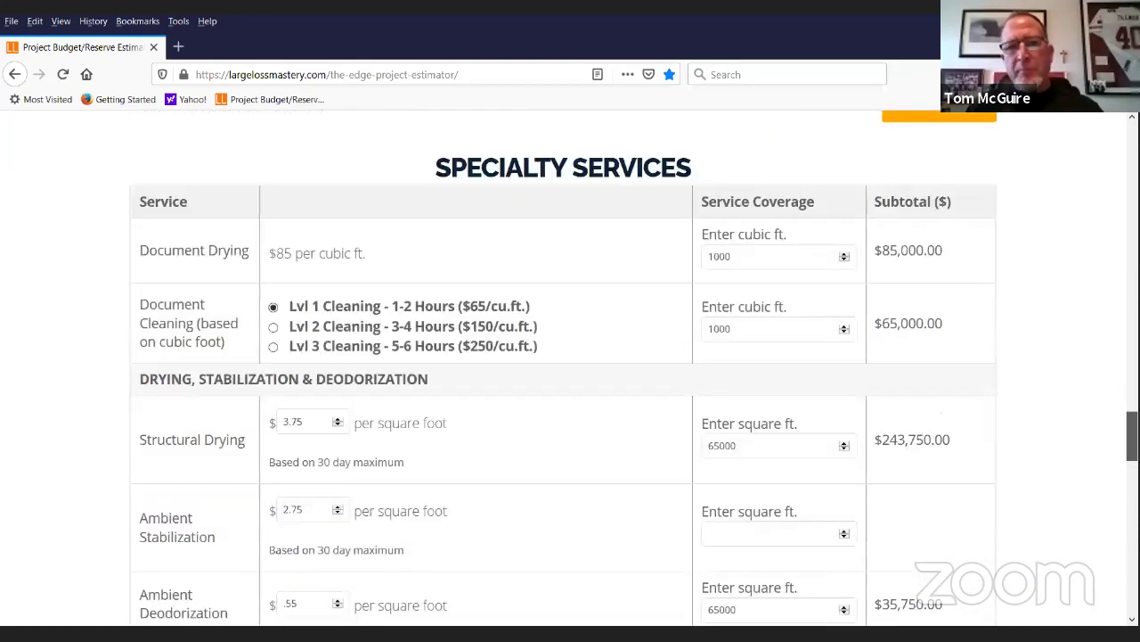
pyautogui.scroll(-1, 571, 365)
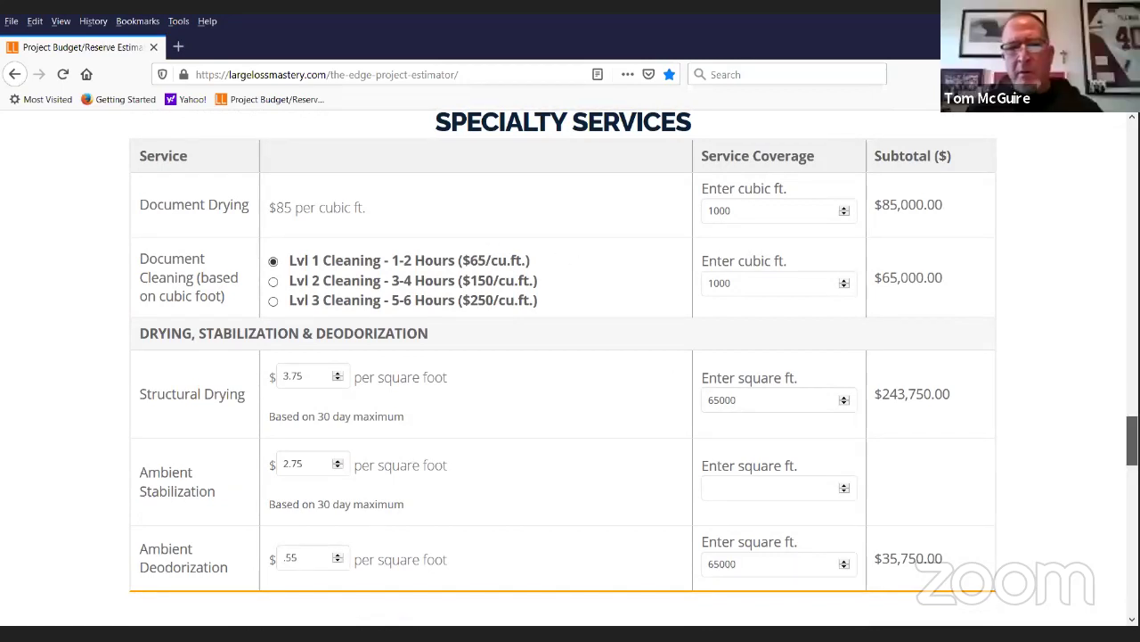
pyautogui.scroll(-6, 570, 365)
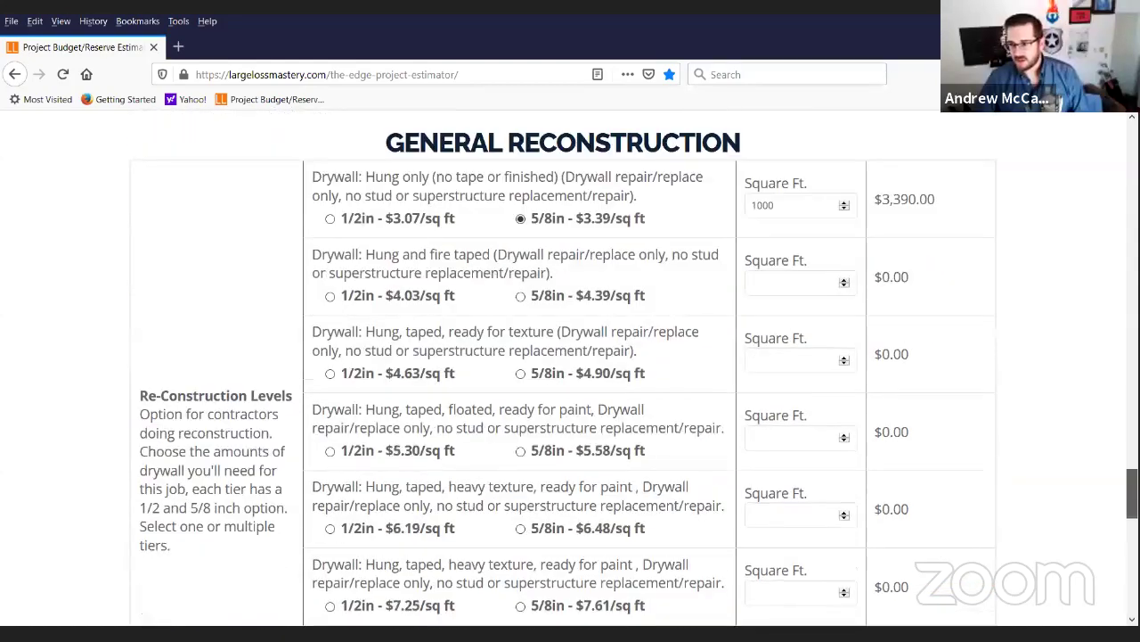
pyautogui.scroll(-5, 570, 365)
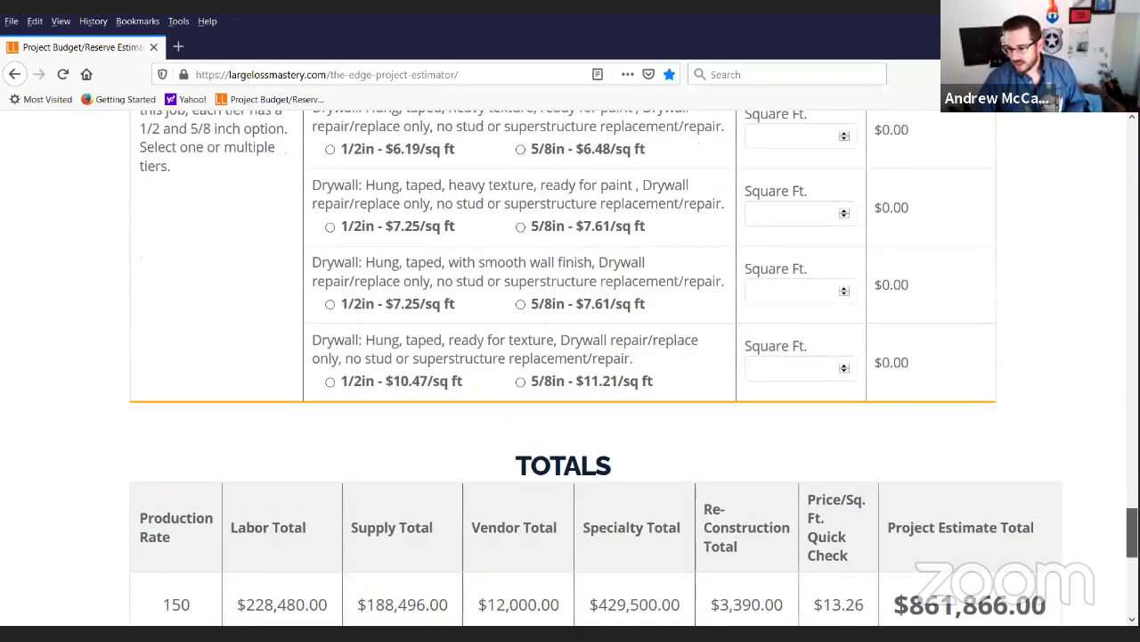
pyautogui.scroll(-2, 570, 366)
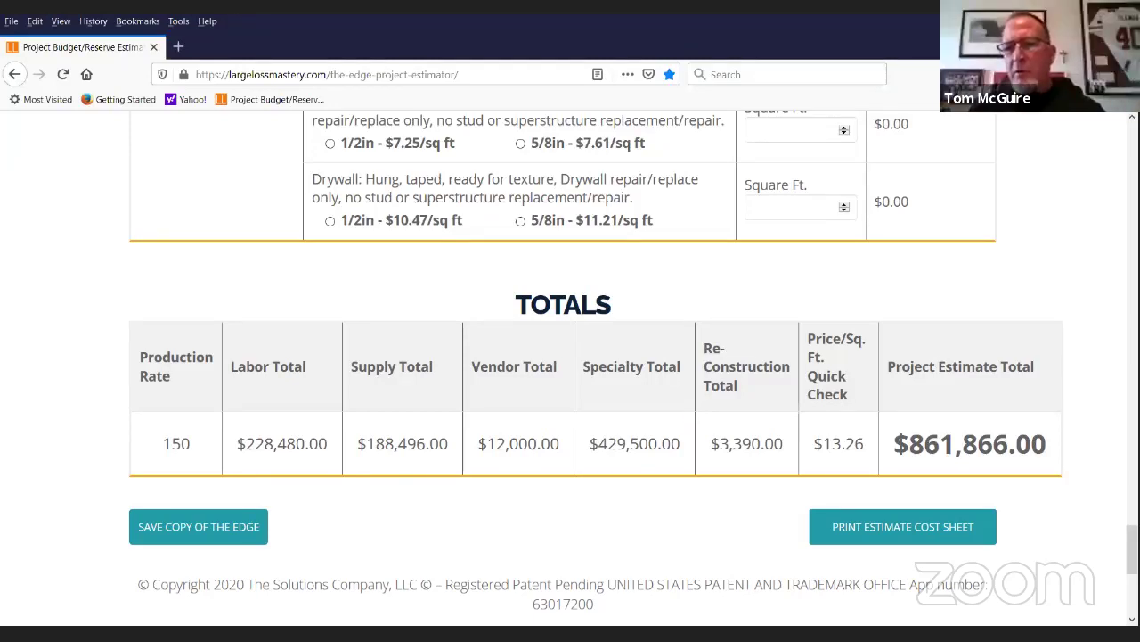
pyautogui.click(896, 530)
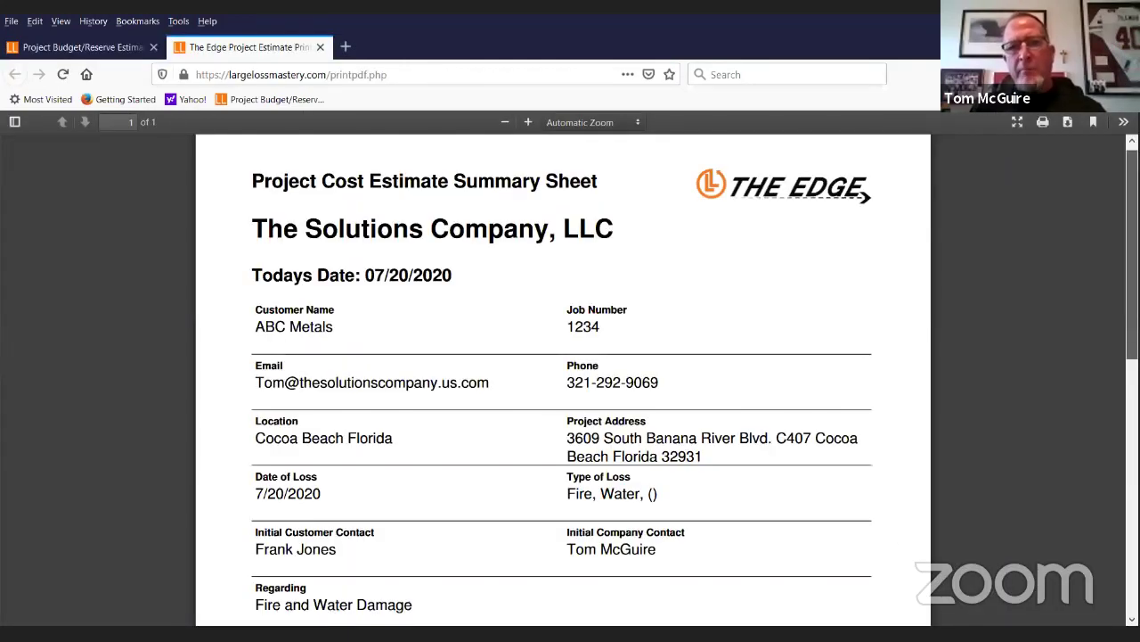
# Examine the cost estimate summary sheet, covering the customer and loss details, the estimated cost breakout and the advanced cost authorization.
pyautogui.scroll(-1, 563, 379)
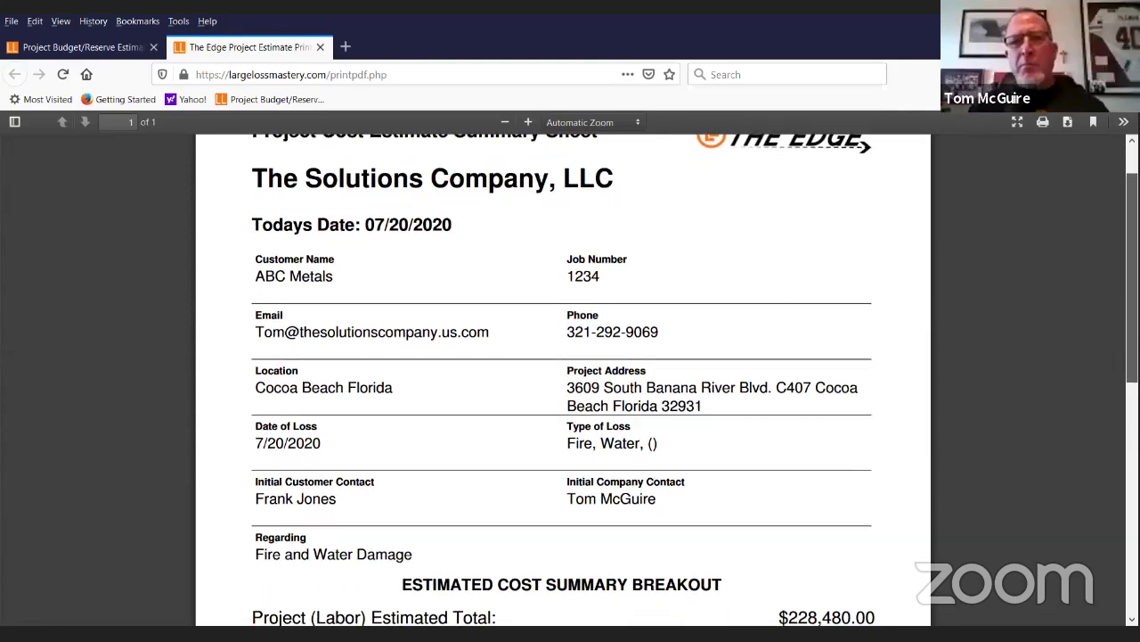
pyautogui.scroll(1, 563, 379)
pyautogui.scroll(-1, 564, 380)
pyautogui.scroll(-3, 561, 383)
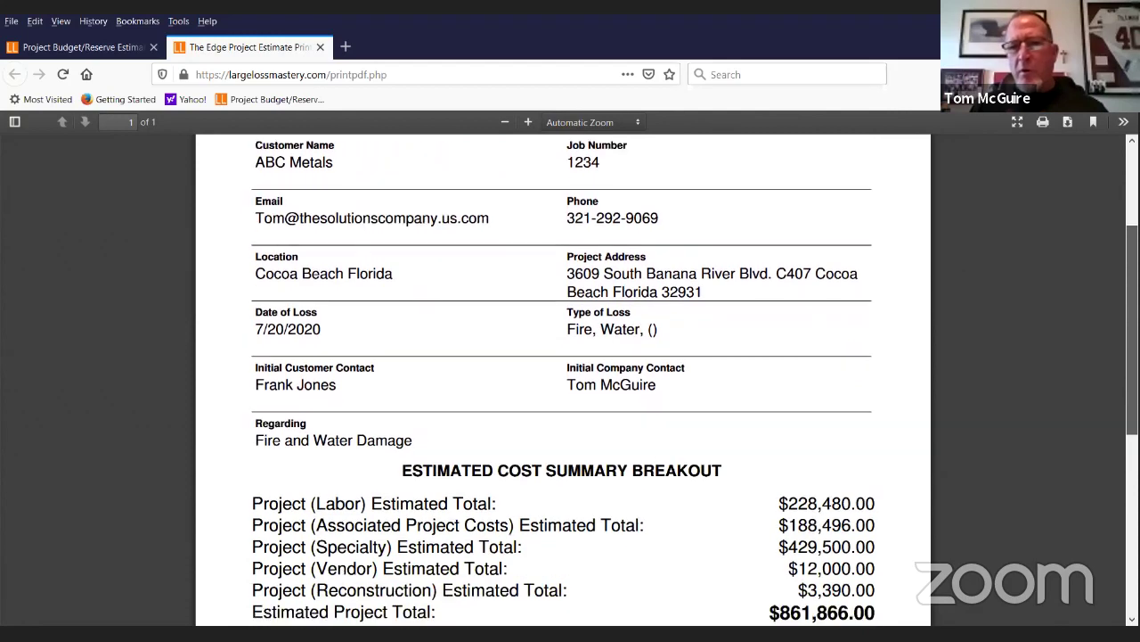
pyautogui.scroll(-3, 562, 383)
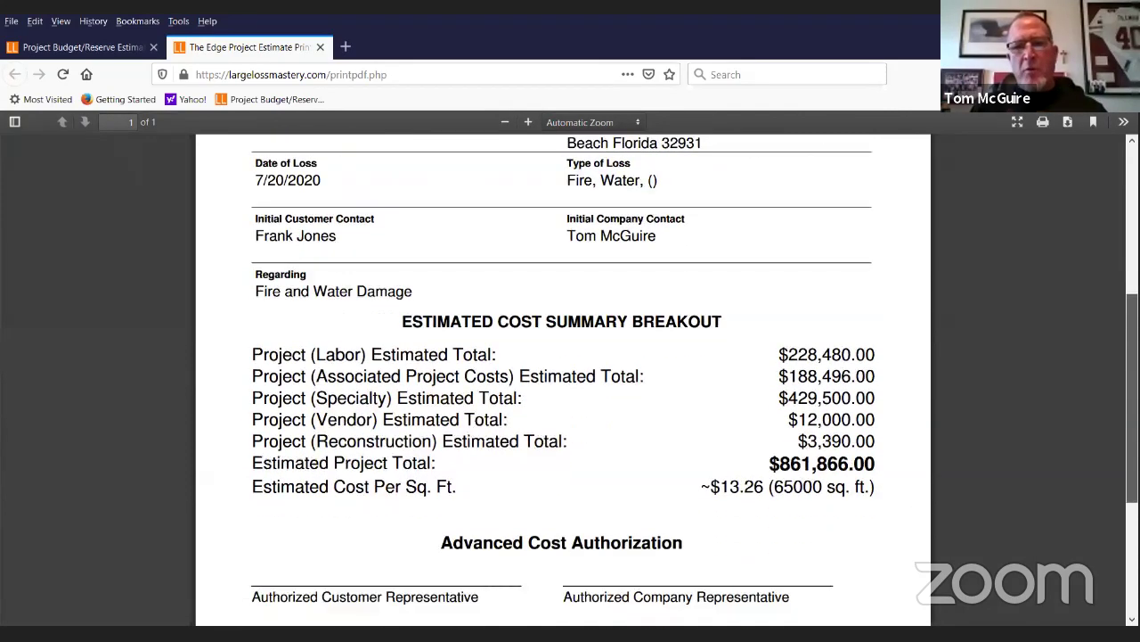
pyautogui.scroll(-3, 561, 383)
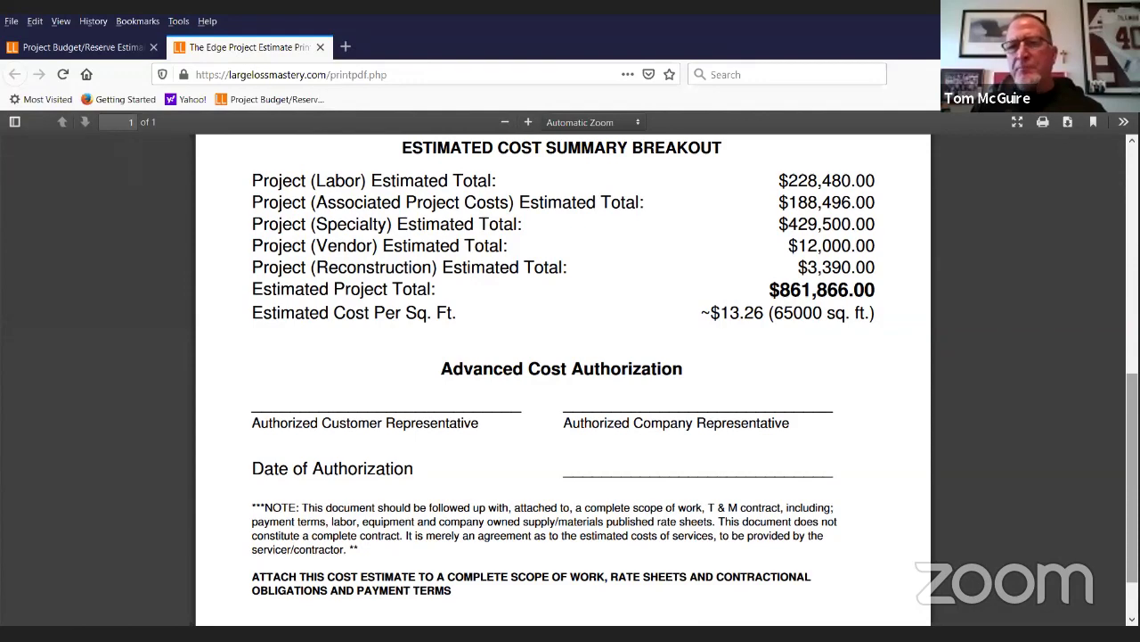
pyautogui.scroll(5, 570, 381)
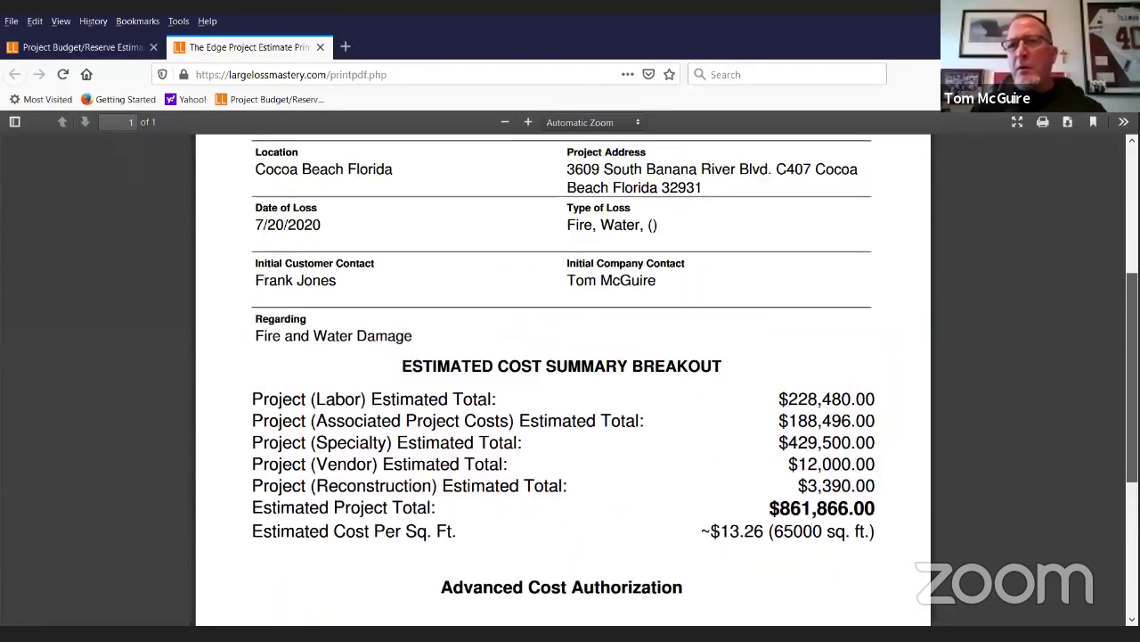
pyautogui.scroll(2, 570, 380)
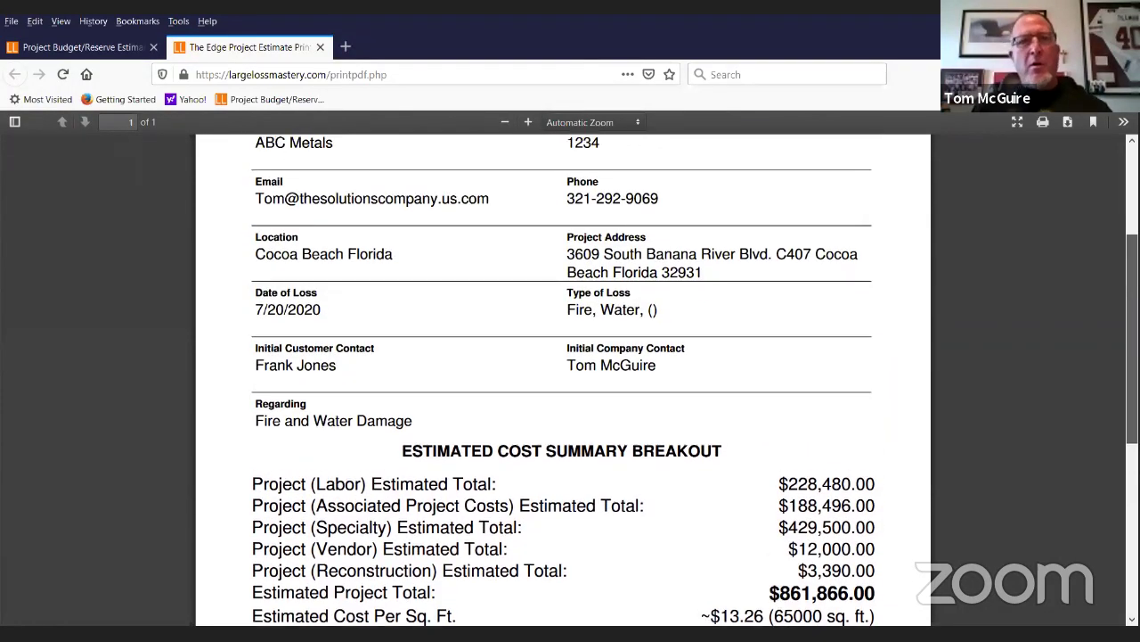
pyautogui.scroll(2, 570, 381)
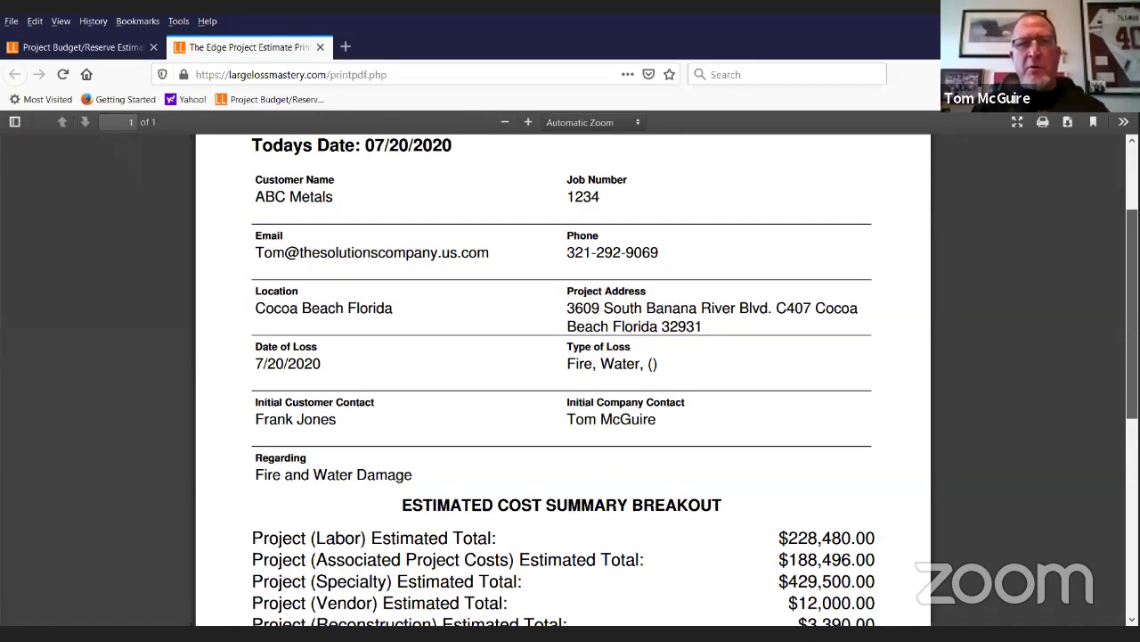
pyautogui.scroll(1, 570, 380)
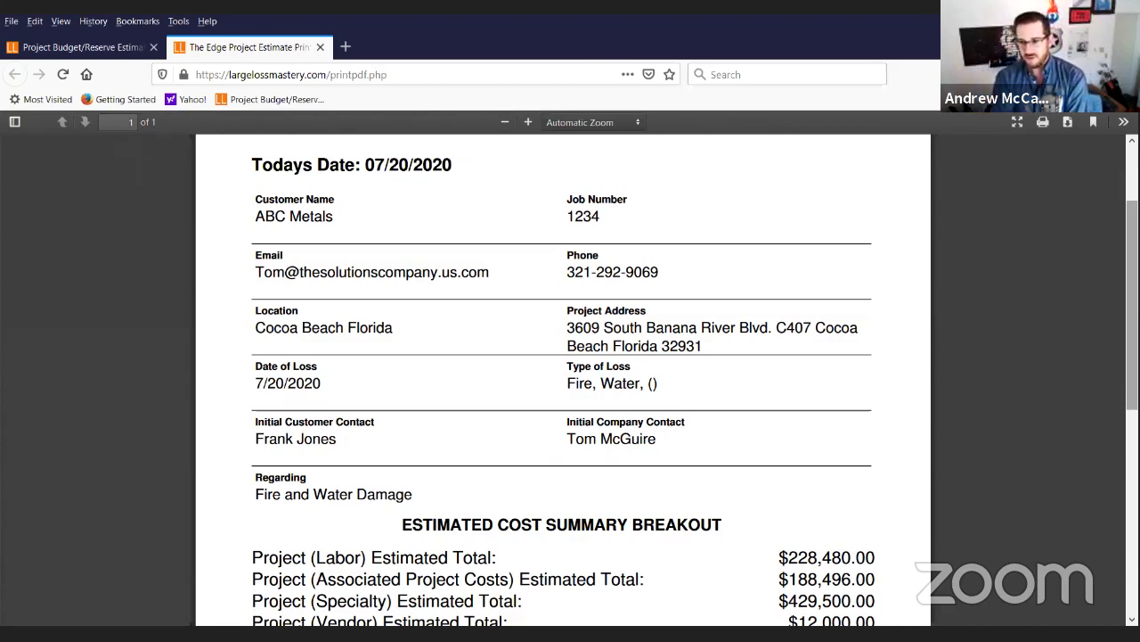
pyautogui.scroll(3, 563, 379)
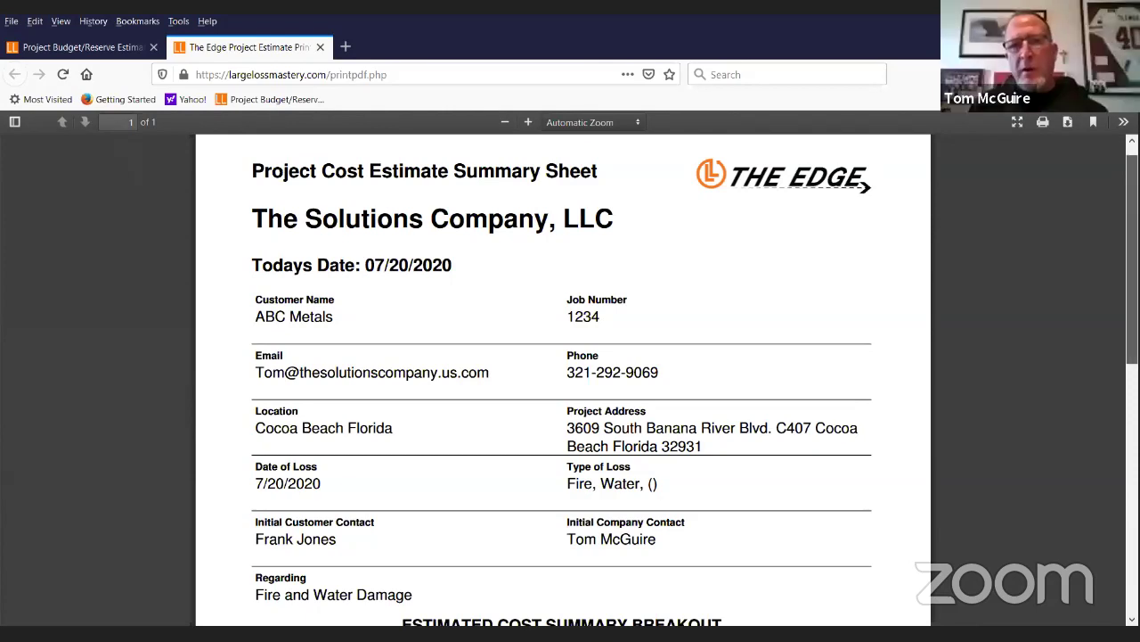
pyautogui.scroll(-1, 561, 379)
pyautogui.scroll(2, 561, 379)
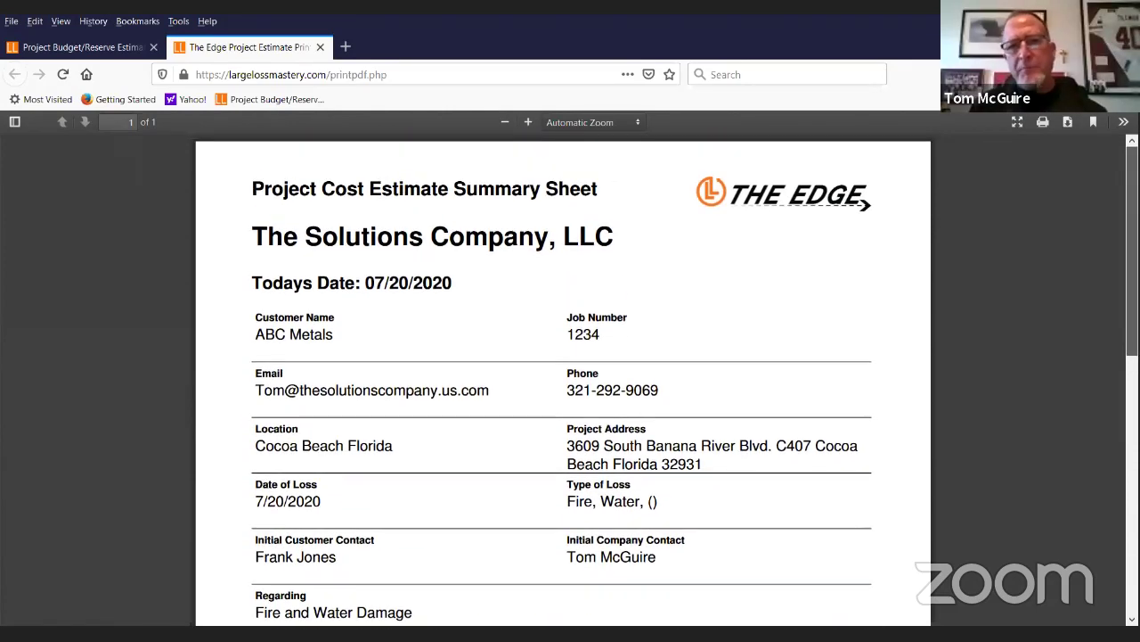
pyautogui.scroll(-1, 711, 522)
pyautogui.scroll(1, 711, 522)
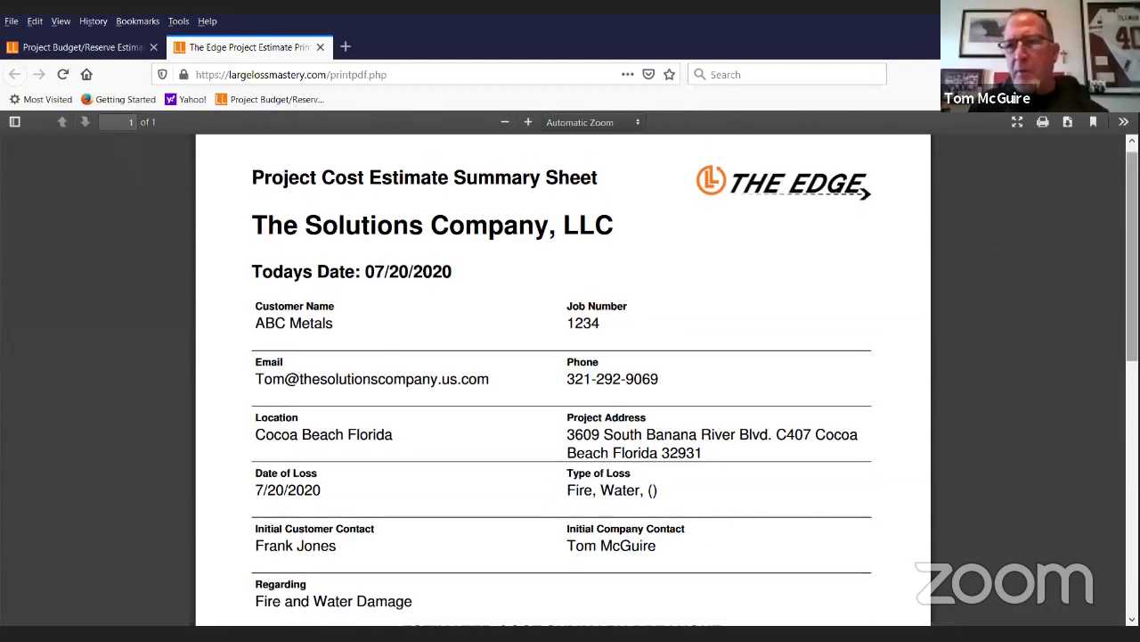
pyautogui.scroll(-3, 1128, 392)
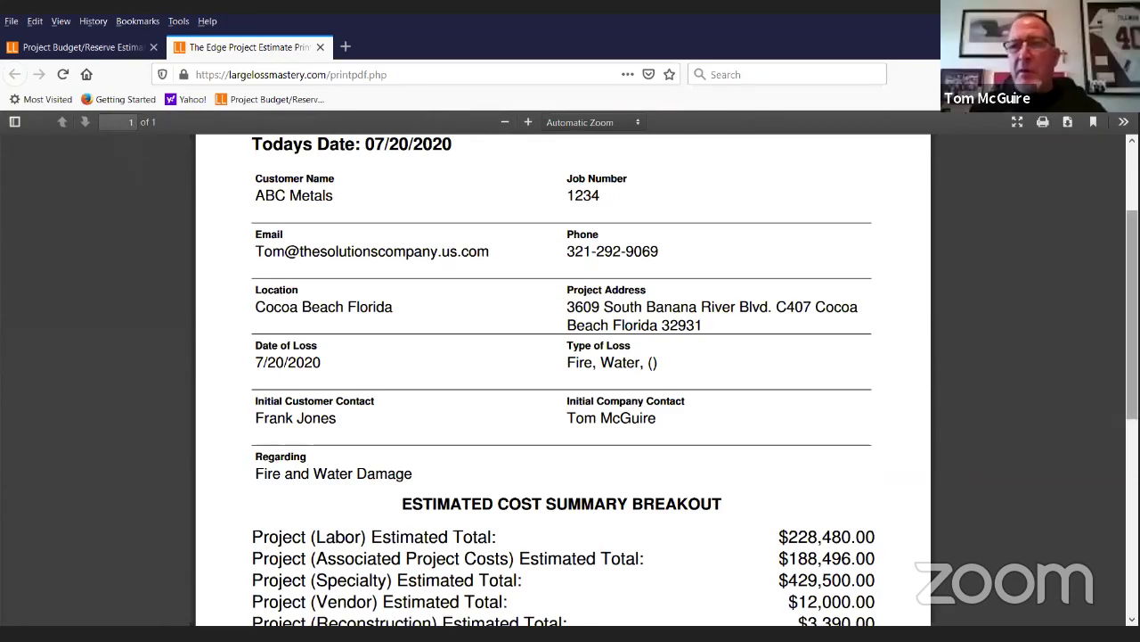
pyautogui.scroll(3, 562, 381)
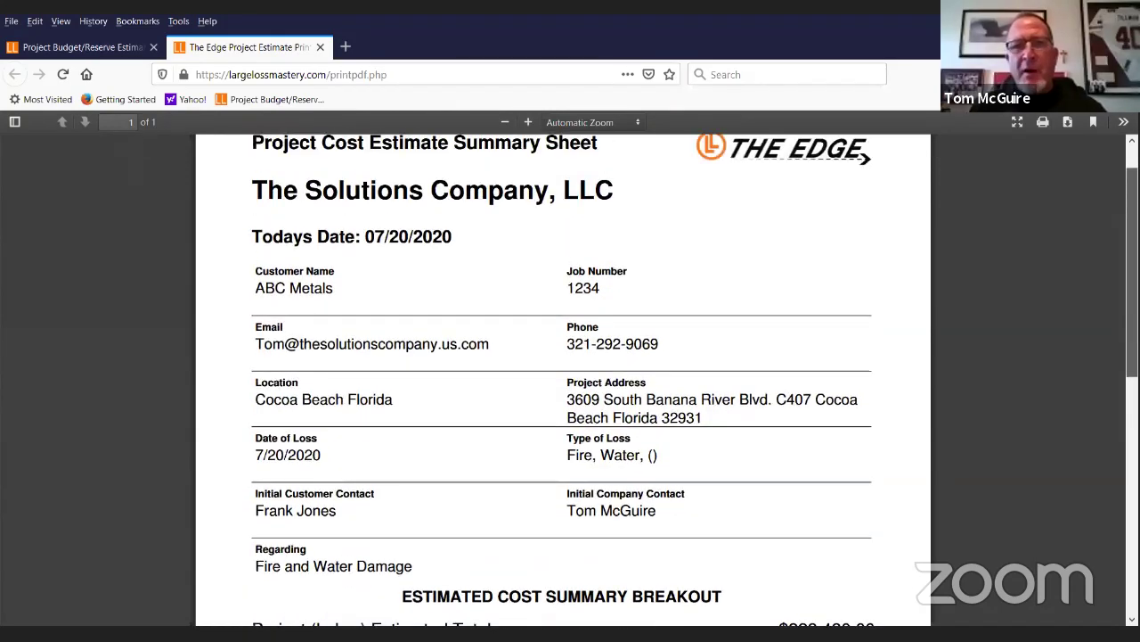